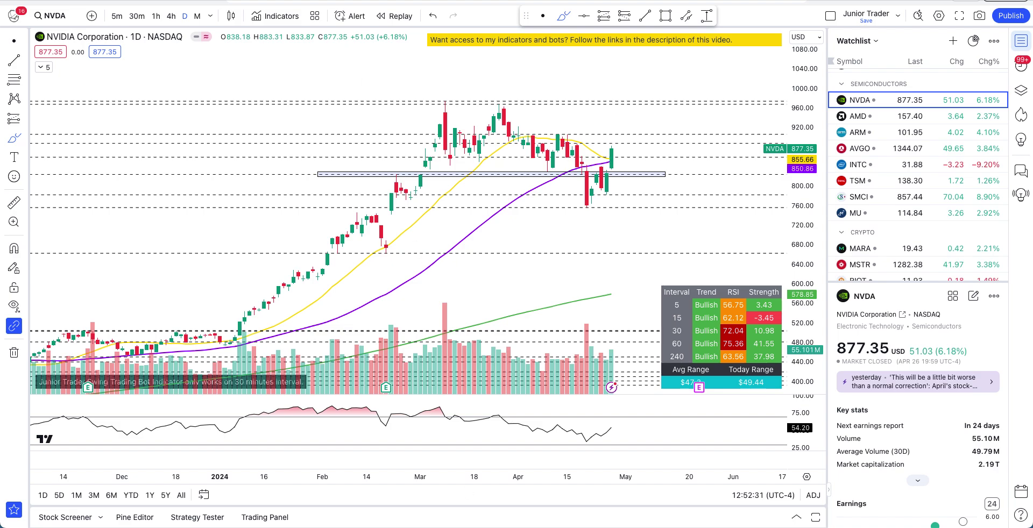
Review the puts and calls chart in the nvidia options sheet and the May 3, 2024 NVDA options chain on Yahoo Finance
{"action": "key", "text": "super+Tab"}
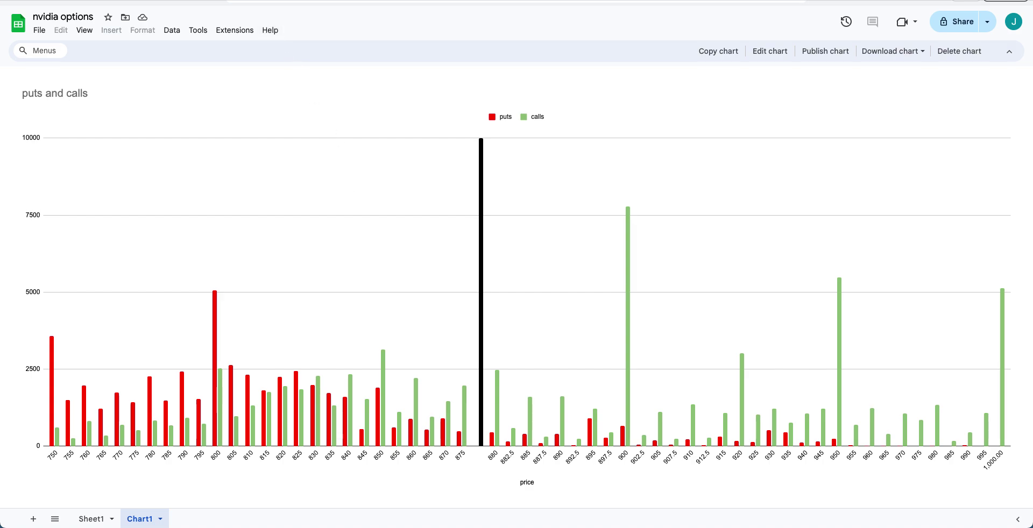
{"action": "key", "text": "super+Tab"}
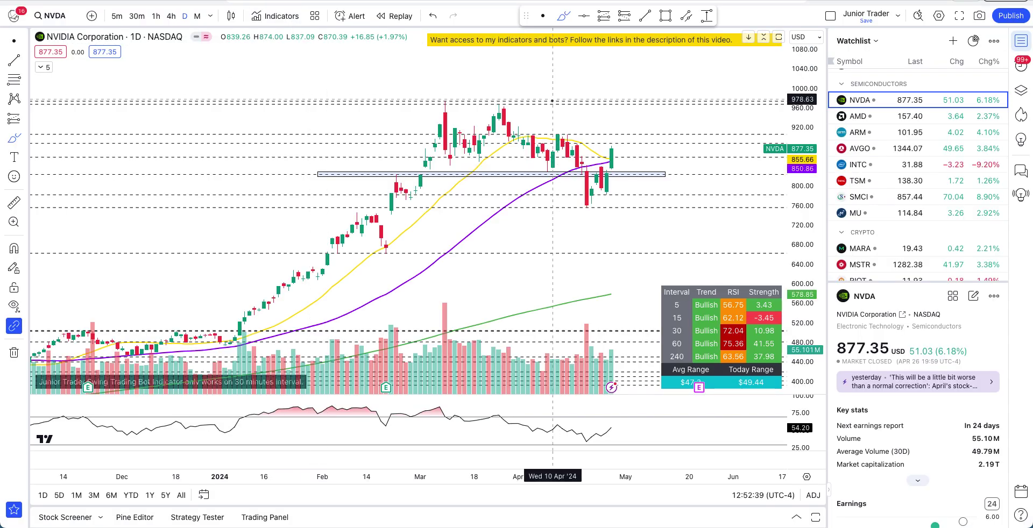
{"action": "key", "text": "super+Tab"}
{"action": "scroll", "coordinate": [347, 206], "scroll_direction": "up", "scroll_amount": 20}
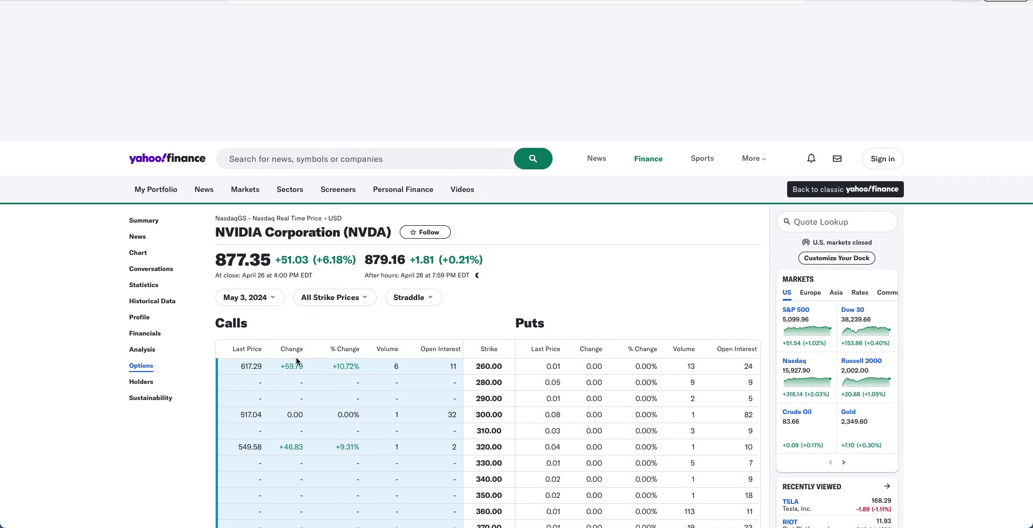
{"action": "scroll", "coordinate": [297, 360], "scroll_direction": "down", "scroll_amount": 1}
{"action": "scroll", "coordinate": [296, 357], "scroll_direction": "down", "scroll_amount": 20}
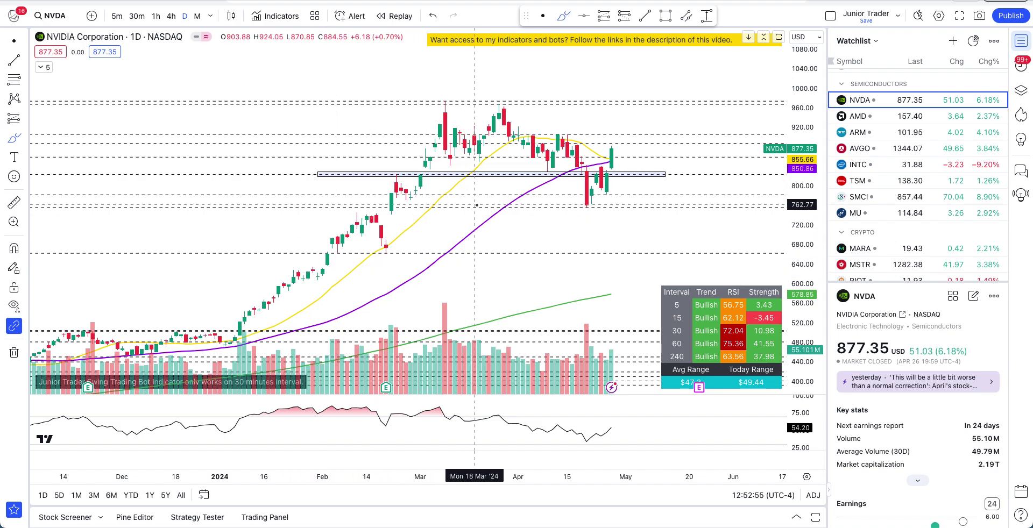
Return to the NVDA daily chart in TradingView and stretch its price scale around the recent candles
{"action": "scroll", "coordinate": [476, 205], "scroll_direction": "down", "scroll_amount": 3}
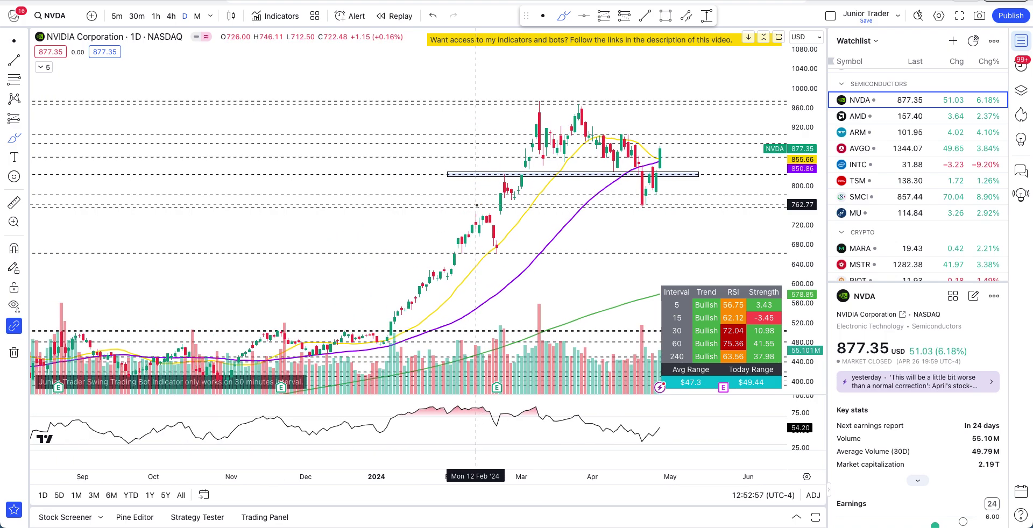
{"action": "scroll", "coordinate": [476, 205], "scroll_direction": "up", "scroll_amount": 3}
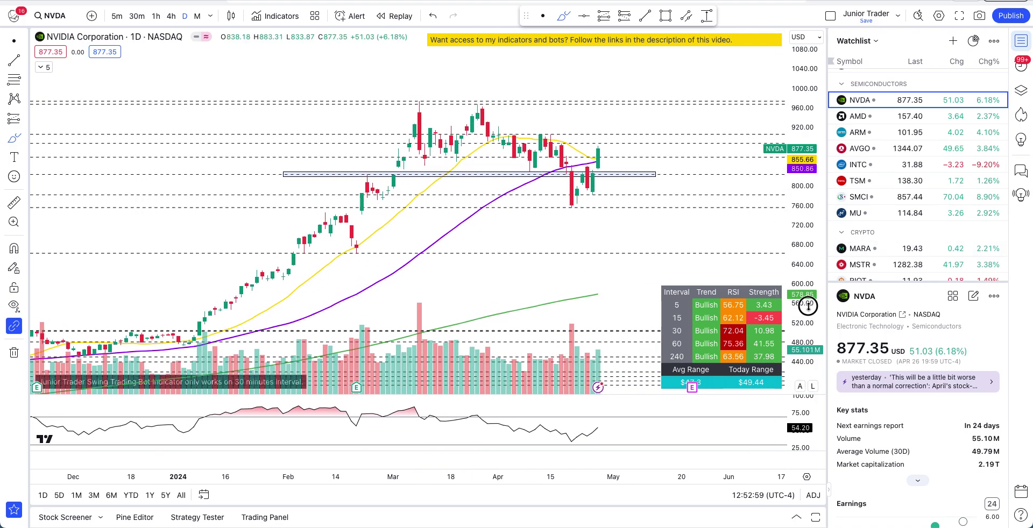
{"action": "left_click_drag", "start_coordinate": [808, 306], "coordinate": [808, 339]}
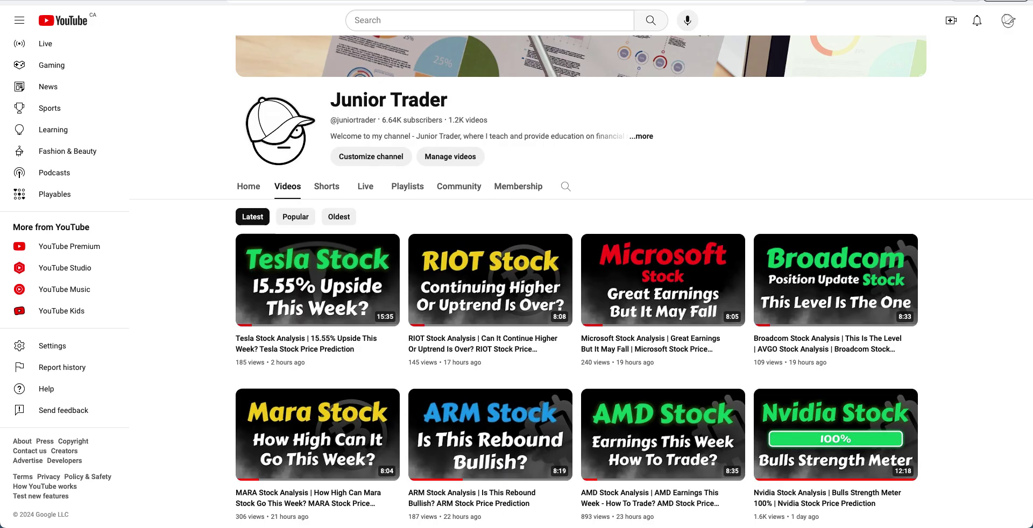
Find the Nvidia Bulls Strength Meter video on the YouTube channel, and check the NVDA option strikes on Yahoo Finance
{"action": "scroll", "coordinate": [649, 263], "scroll_direction": "down", "scroll_amount": 3}
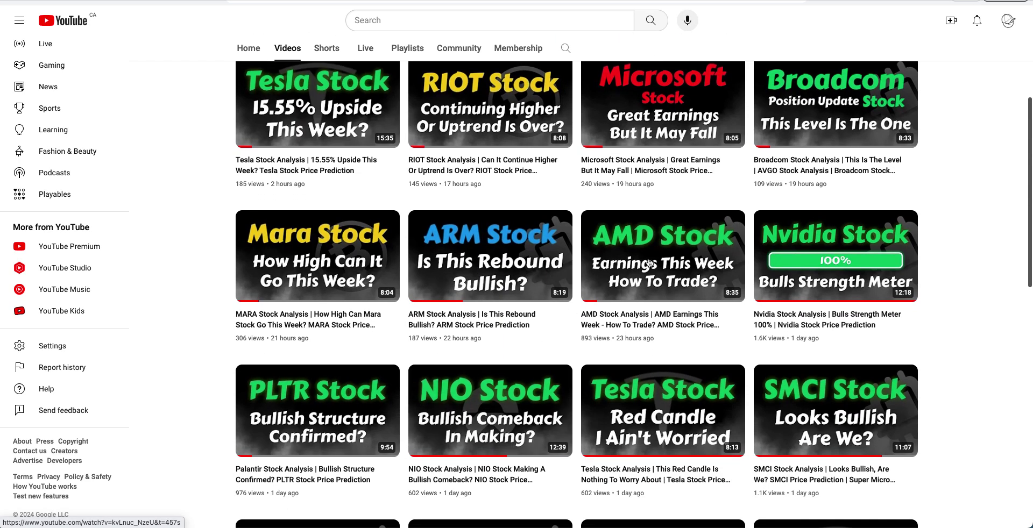
{"action": "scroll", "coordinate": [935, 305], "scroll_direction": "down", "scroll_amount": 1}
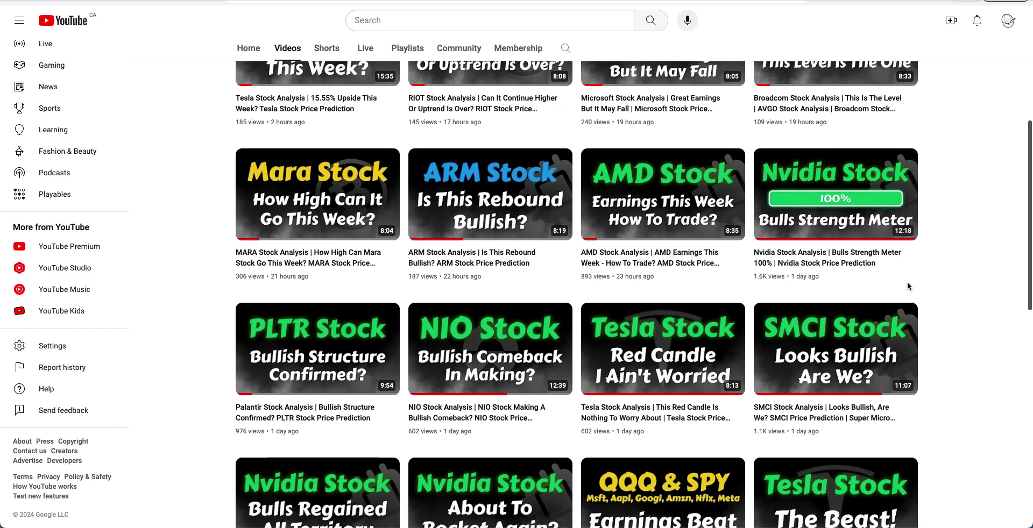
{"action": "mouse_move", "coordinate": [826, 283]}
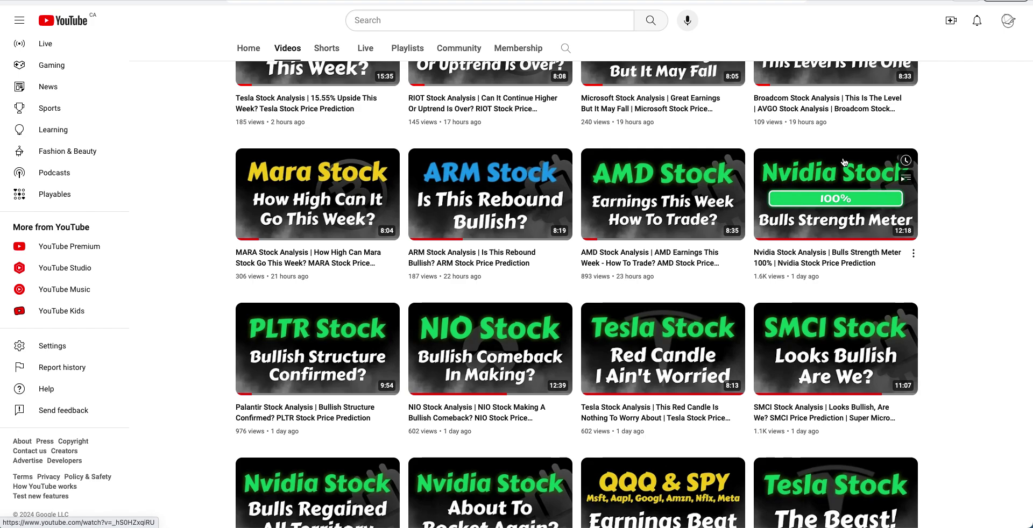
{"action": "scroll", "coordinate": [844, 162], "scroll_direction": "up", "scroll_amount": 1}
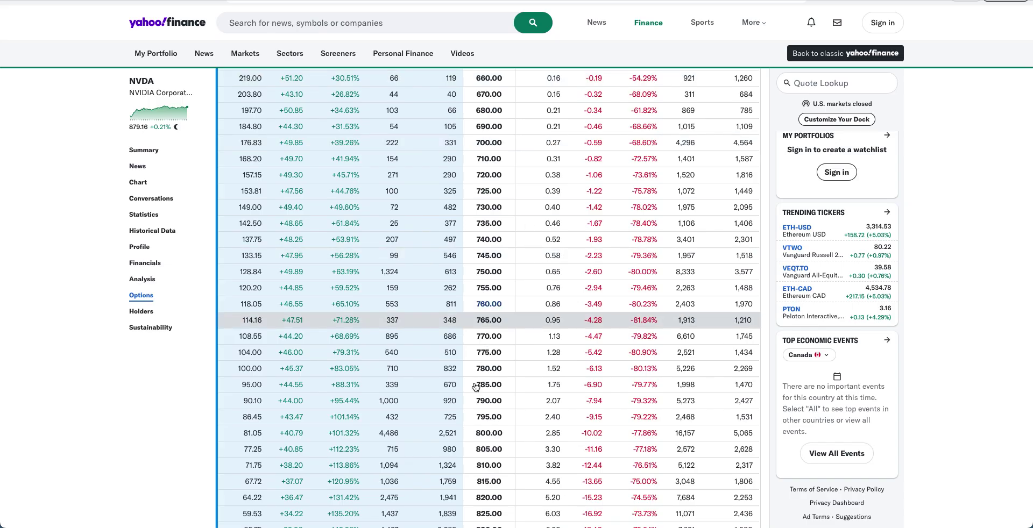
{"action": "scroll", "coordinate": [476, 386], "scroll_direction": "down", "scroll_amount": 8}
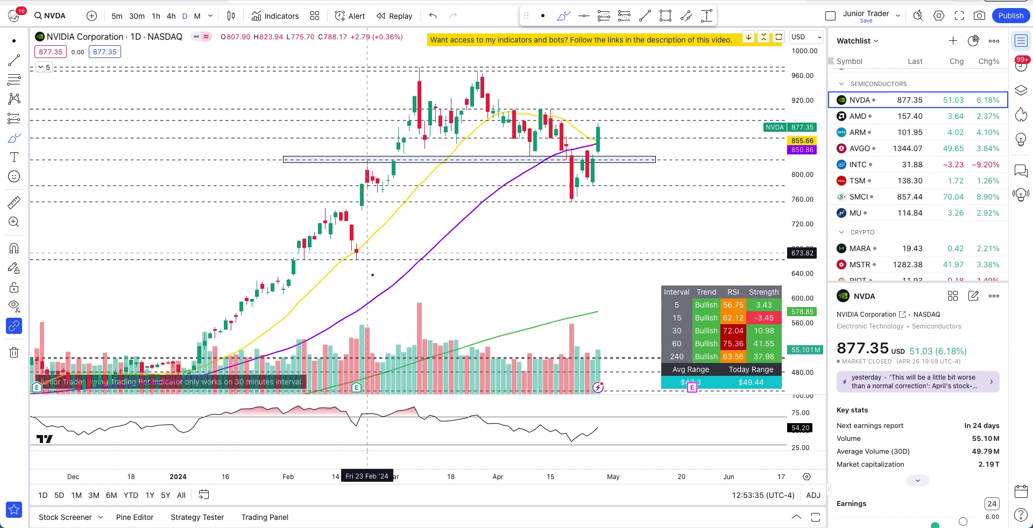
Draw a short Brush stroke beside the latest candles on the TradingView NVDA daily chart and undo it
{"action": "scroll", "coordinate": [431, 161], "scroll_direction": "right", "scroll_amount": 3}
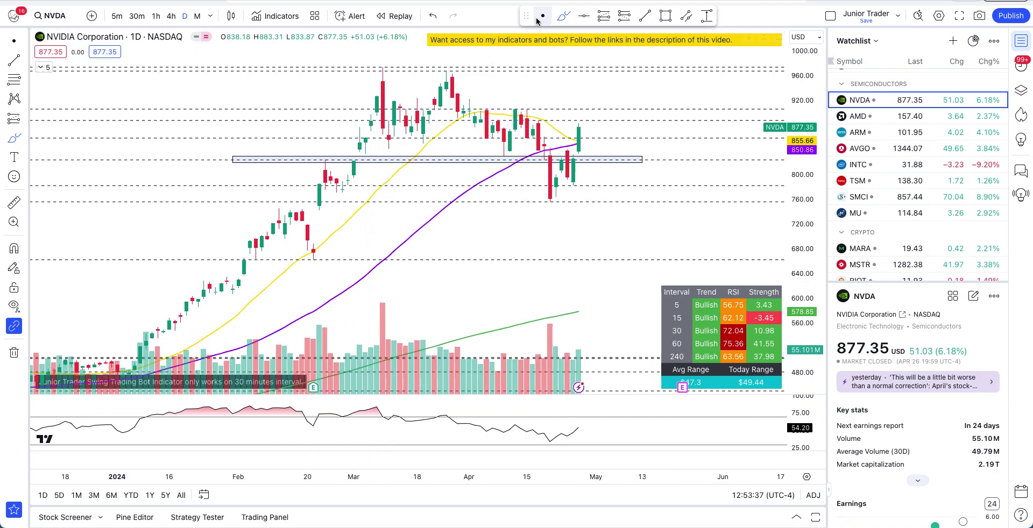
{"action": "left_click_drag", "start_coordinate": [599, 88], "coordinate": [564, 124]}
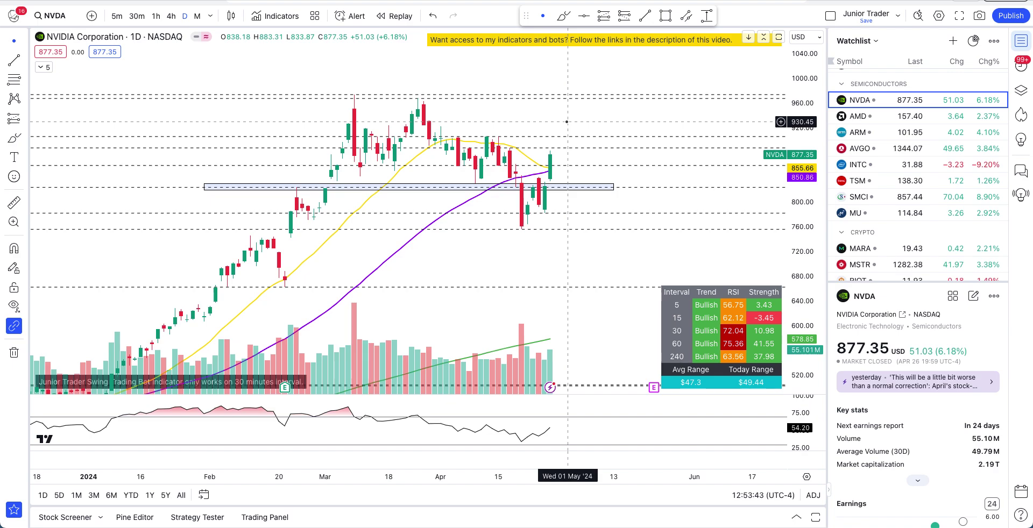
{"action": "scroll", "coordinate": [567, 122], "scroll_direction": "down", "scroll_amount": 3}
{"action": "left_click", "coordinate": [563, 16]}
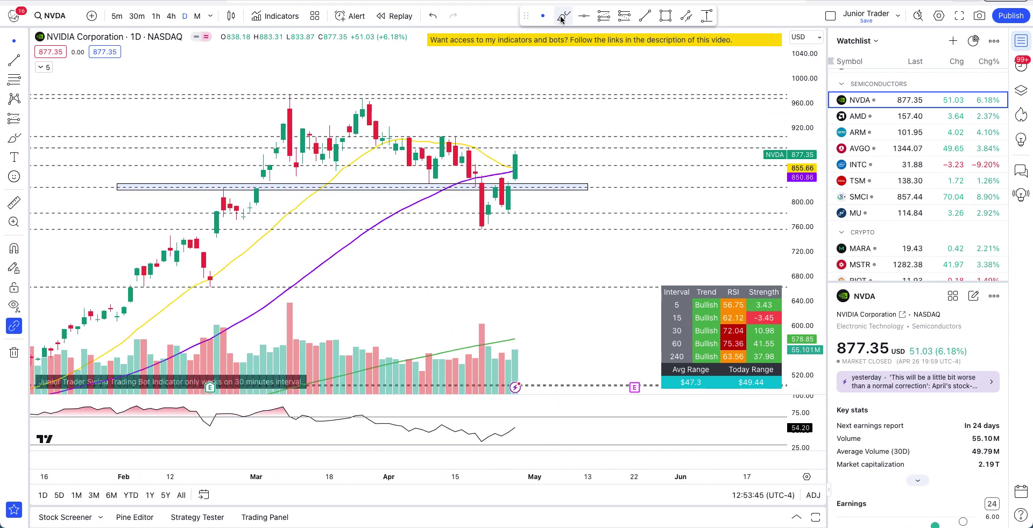
{"action": "left_click_drag", "start_coordinate": [509, 186], "coordinate": [572, 188]}
{"action": "key", "text": "ctrl+z"}
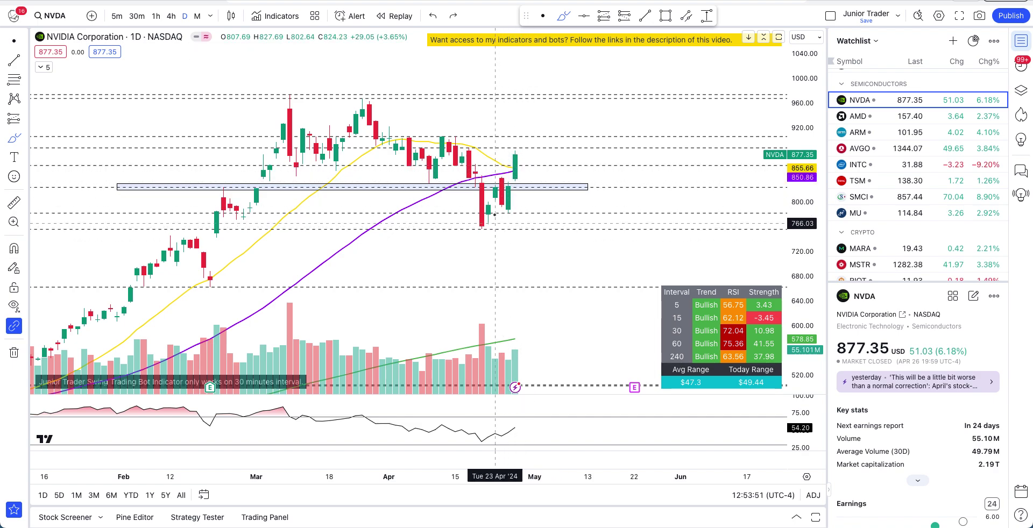
Brush curves under the two late-April lows and an upward path through the latest candles, and undo these strokes
{"action": "left_click_drag", "start_coordinate": [497, 218], "coordinate": [528, 202]}
{"action": "left_click_drag", "start_coordinate": [470, 224], "coordinate": [508, 227]}
{"action": "mouse_move", "coordinate": [482, 195]}
{"action": "left_mouse_down"}
{"action": "mouse_move", "coordinate": [483, 223]}
{"action": "mouse_move", "coordinate": [528, 137]}
{"action": "left_mouse_up"}
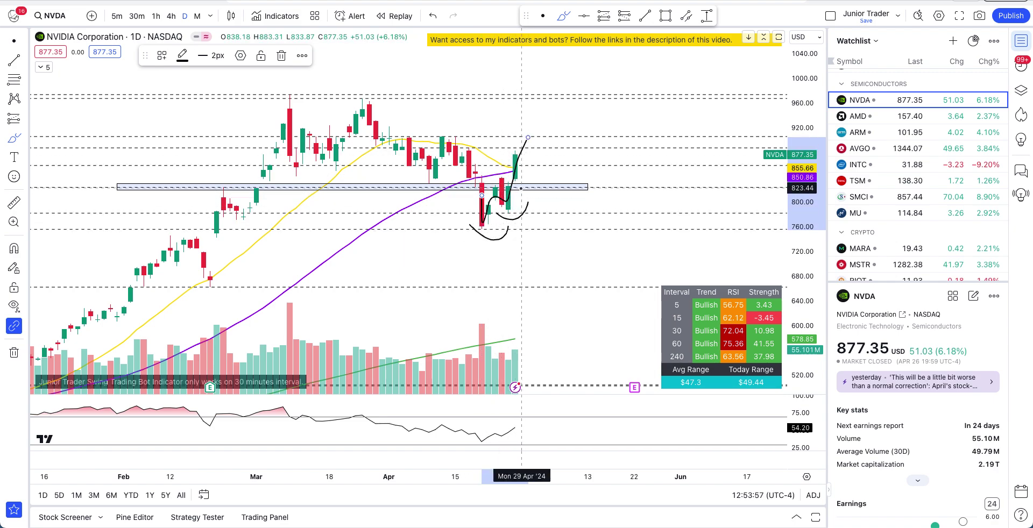
{"action": "key", "text": "ctrl+z"}
{"action": "key", "text": "ctrl+z"}
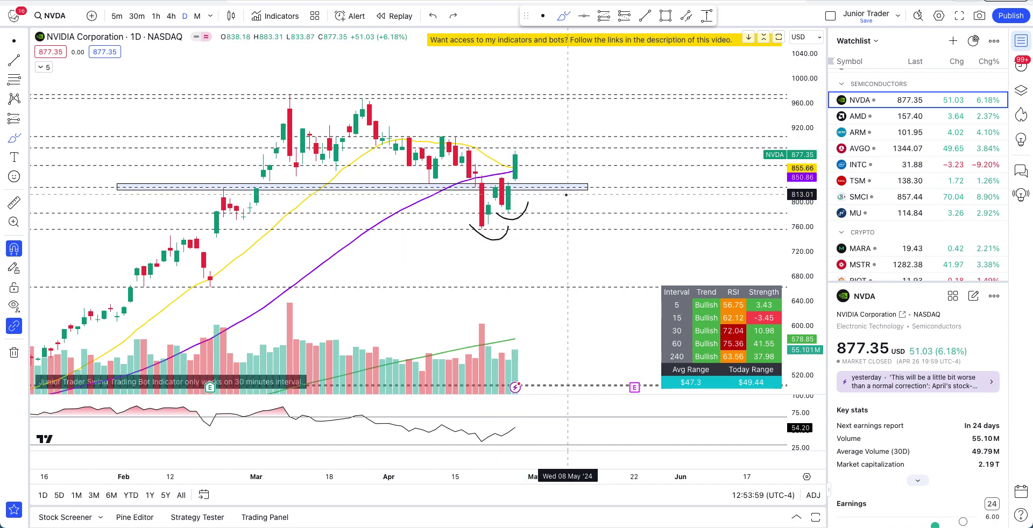
{"action": "key", "text": "ctrl+z"}
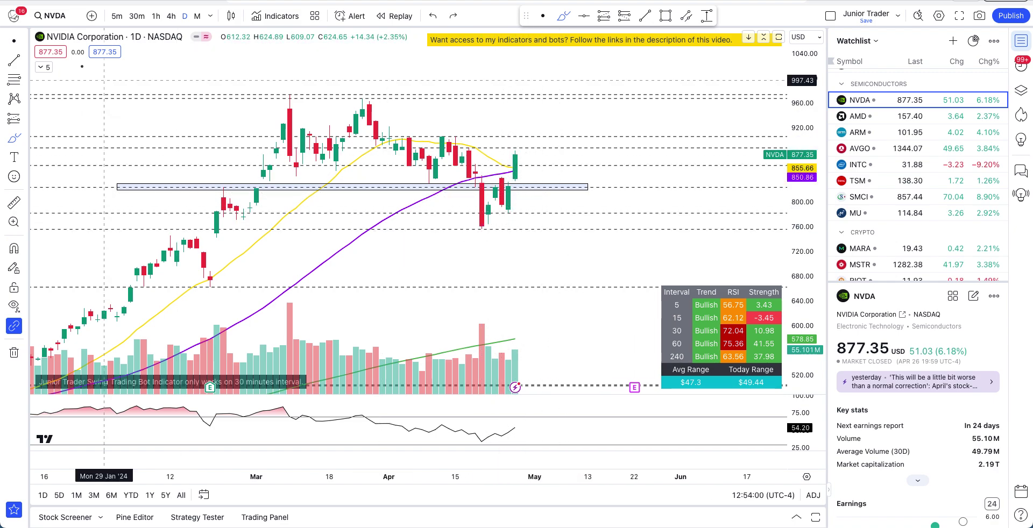
Switch the NVDA chart to the 1-hour interval and remove the trial Brush stroke made on the latest rebound
{"action": "left_click", "coordinate": [156, 17]}
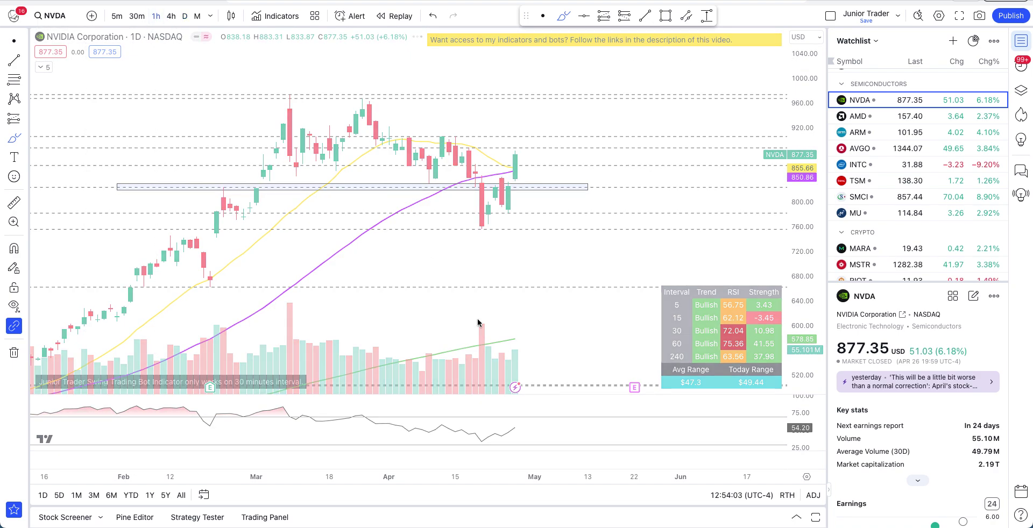
{"action": "scroll", "coordinate": [478, 320], "scroll_direction": "down", "scroll_amount": 5}
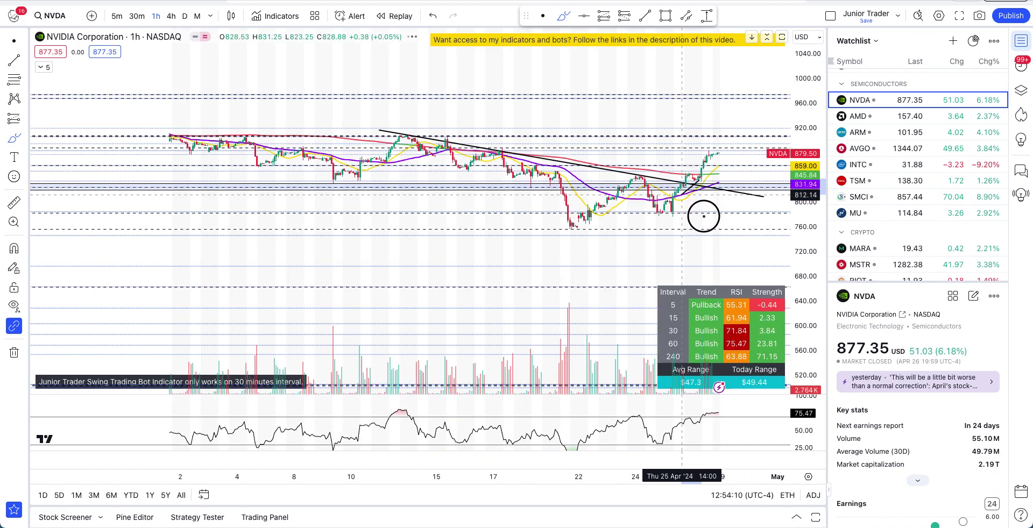
{"action": "left_click_drag", "start_coordinate": [703, 180], "coordinate": [717, 168]}
{"action": "key", "text": "ctrl+z"}
{"action": "key", "text": "Delete"}
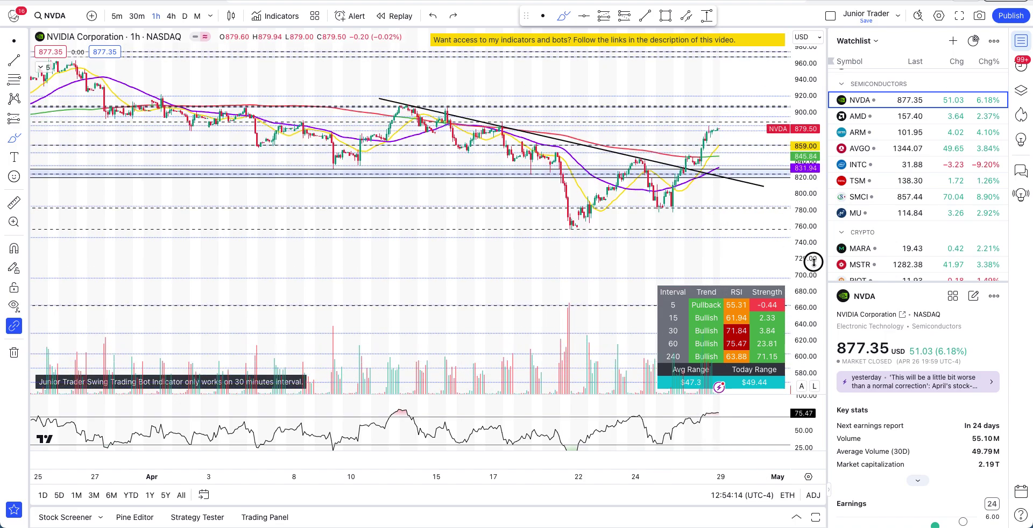
Brush short marks at the successive lower highs on the 1-hour chart and circle the break above the descending trendline
{"action": "mouse_move", "coordinate": [419, 46]}
{"action": "left_mouse_down"}
{"action": "mouse_move", "coordinate": [411, 42]}
{"action": "mouse_move", "coordinate": [421, 59]}
{"action": "mouse_move", "coordinate": [461, 51]}
{"action": "mouse_move", "coordinate": [522, 71]}
{"action": "left_mouse_up"}
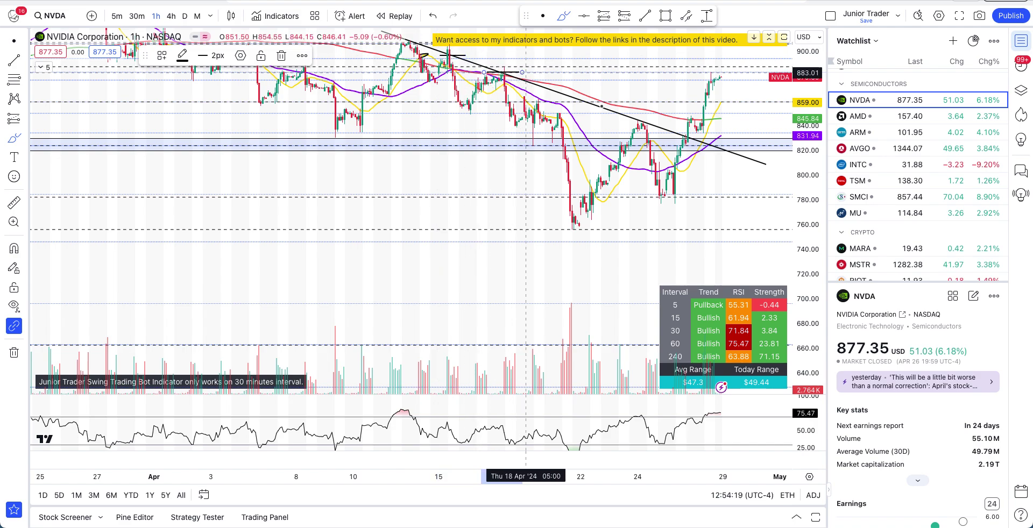
{"action": "mouse_move", "coordinate": [623, 127]}
{"action": "left_mouse_down"}
{"action": "mouse_move", "coordinate": [661, 128]}
{"action": "mouse_move", "coordinate": [682, 115]}
{"action": "mouse_move", "coordinate": [677, 135]}
{"action": "left_mouse_up"}
{"action": "key", "text": "super+z"}
{"action": "key", "text": "super+shift+z"}
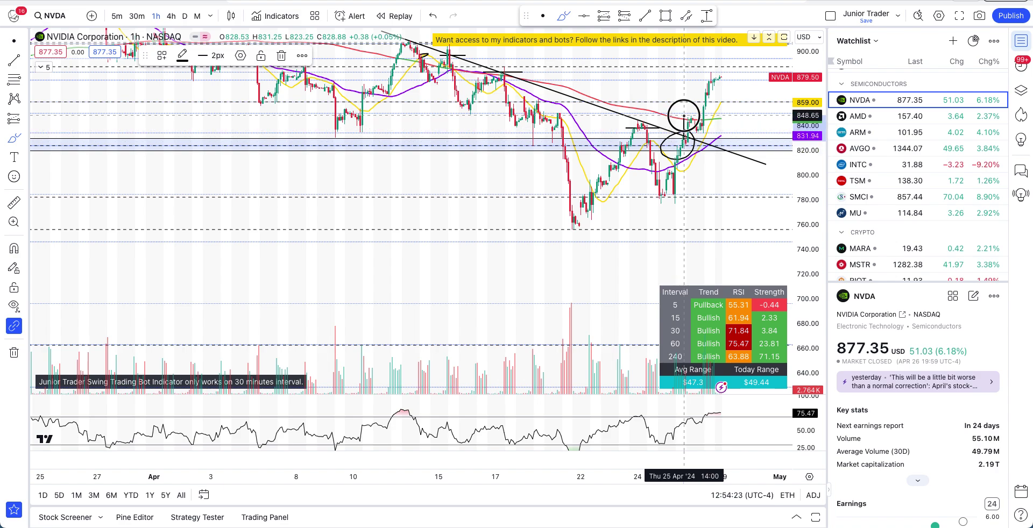
Undo all the Brush marks drawn around the 1-hour descending trendline
{"action": "key", "text": "super+z"}
{"action": "key", "text": "super+z"}
{"action": "key", "text": "super+z"}
{"action": "key", "text": "super+z"}
{"action": "key", "text": "super+z"}
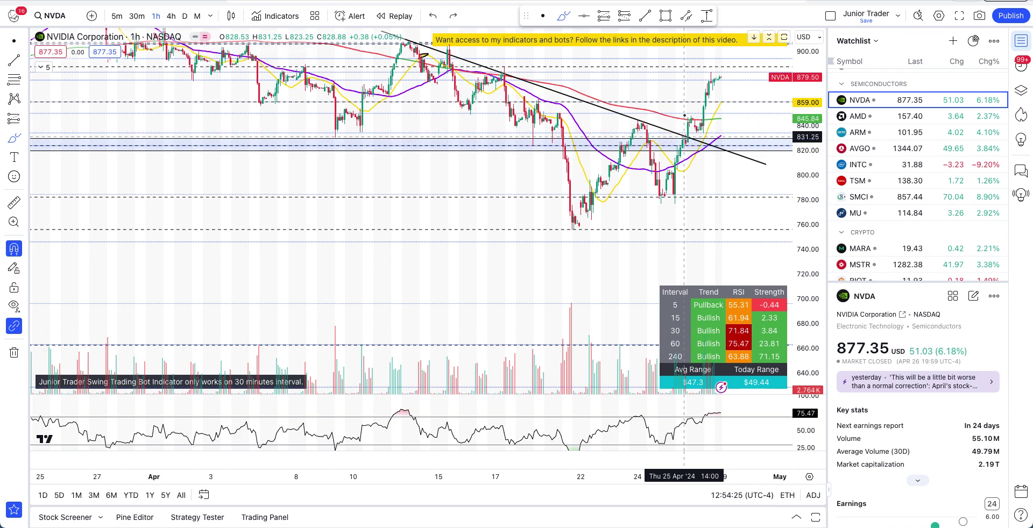
{"action": "key", "text": "super+z"}
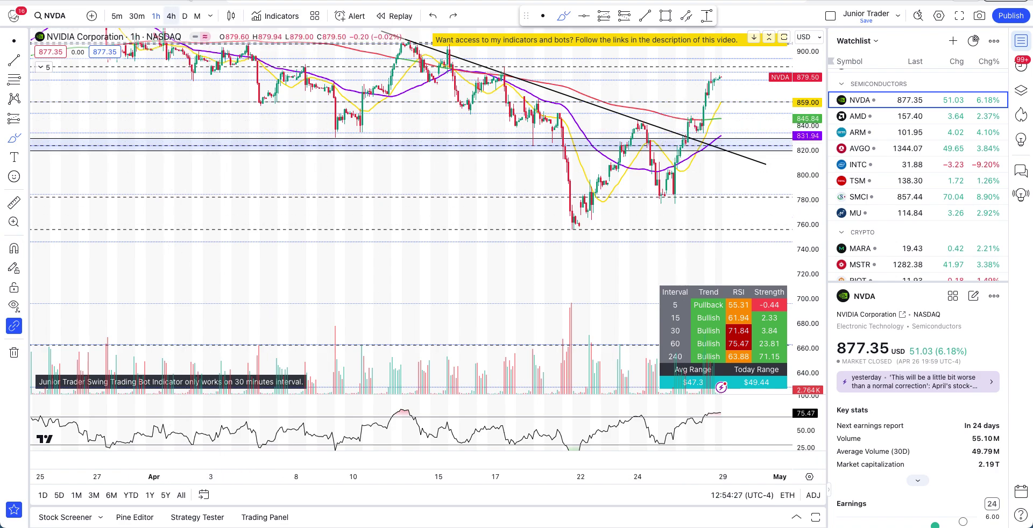
Switch the NVDA chart back to the daily interval and rescale it to frame the price action since February
{"action": "left_click", "coordinate": [184, 16]}
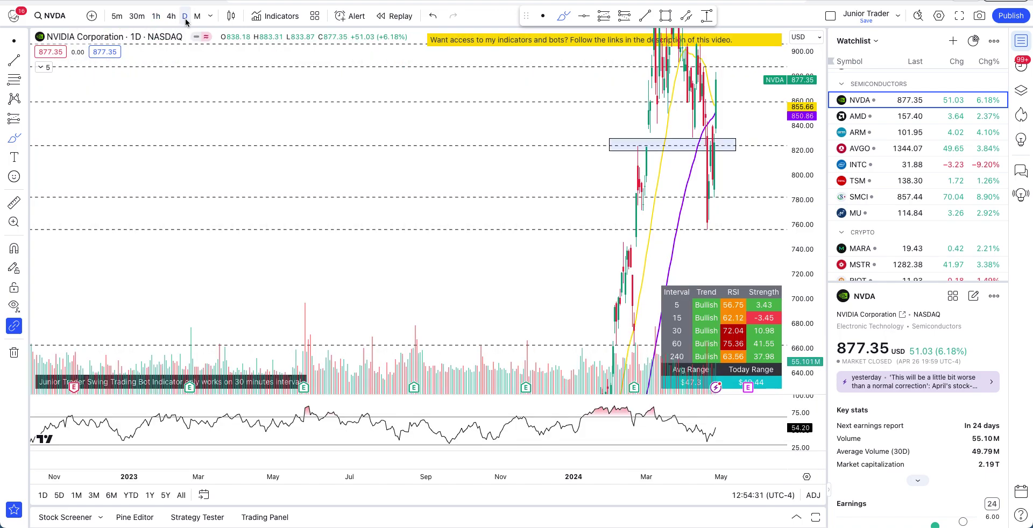
{"action": "scroll", "coordinate": [418, 221], "scroll_direction": "up", "scroll_amount": 5}
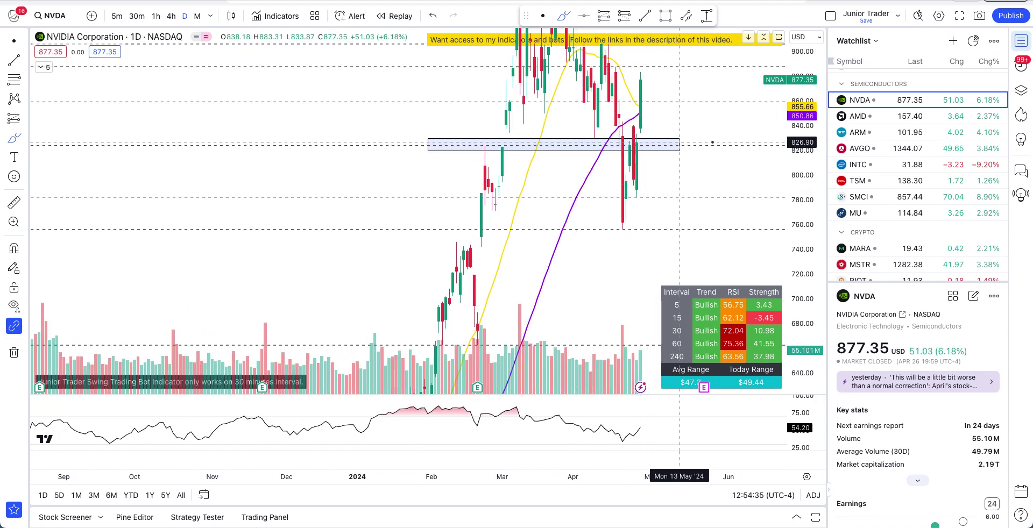
{"action": "left_click_drag", "start_coordinate": [800, 105], "coordinate": [796, 338]}
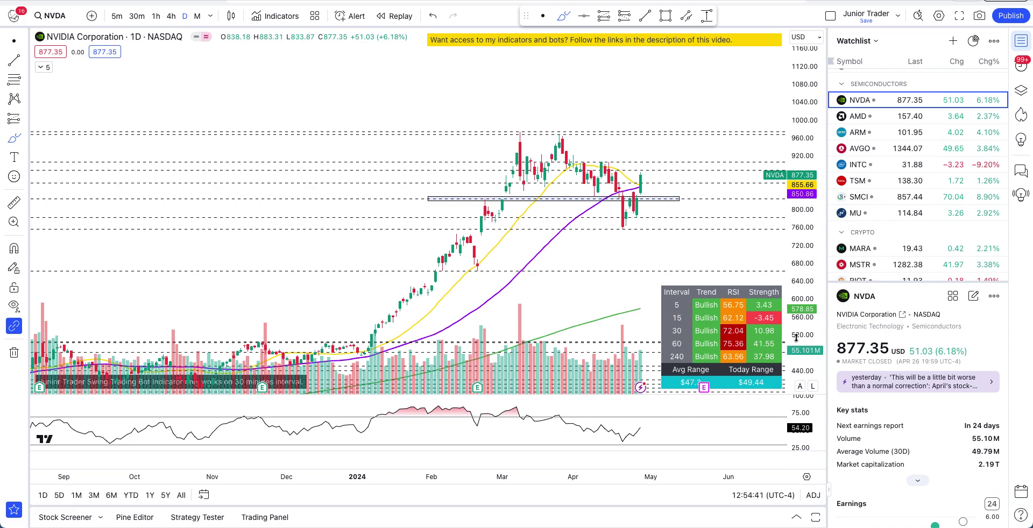
{"action": "scroll", "coordinate": [551, 194], "scroll_direction": "up", "scroll_amount": 5}
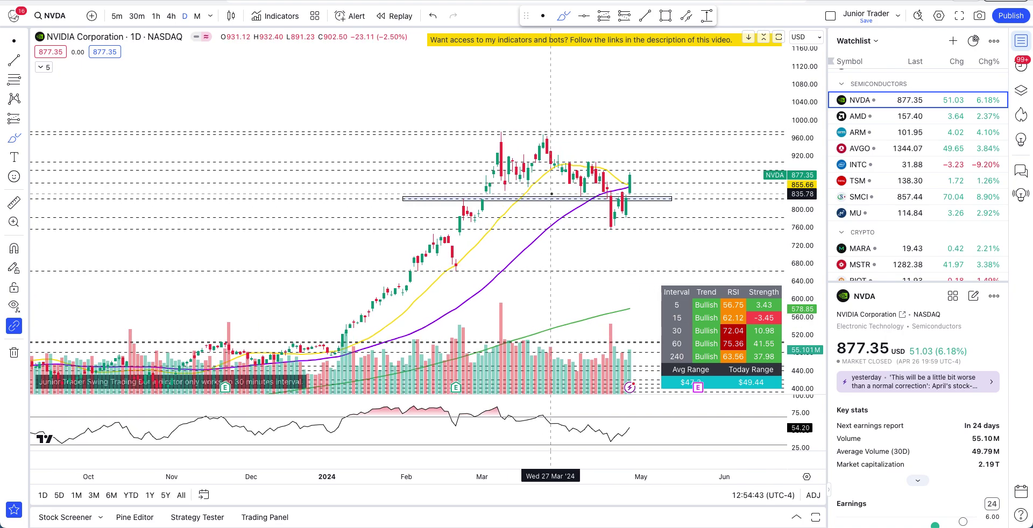
{"action": "left_click_drag", "start_coordinate": [803, 236], "coordinate": [804, 163]}
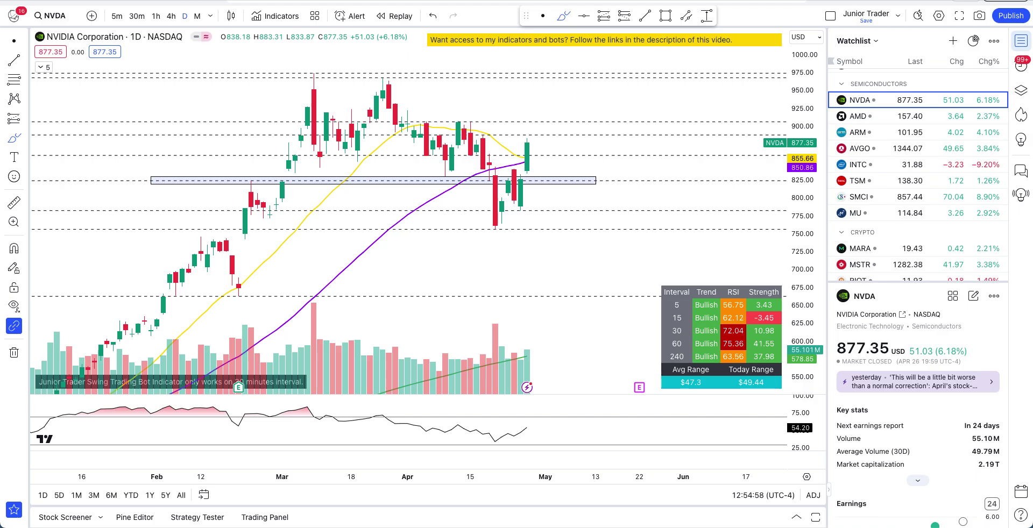
{"action": "scroll", "coordinate": [312, 263], "scroll_direction": "up", "scroll_amount": 3}
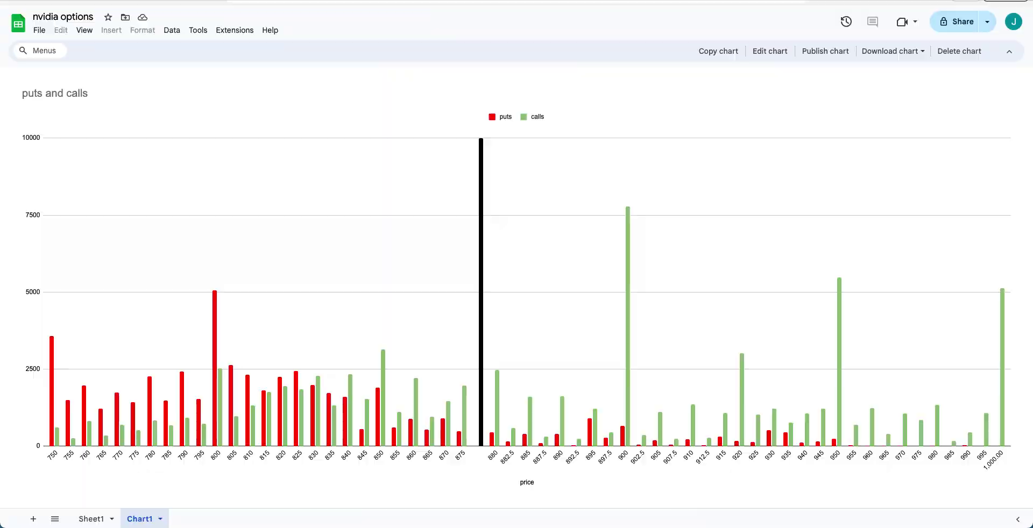
Examine the call and put figures for the 900 strike in the Yahoo Finance NVDA options chain
{"action": "key", "text": "ctrl+Tab"}
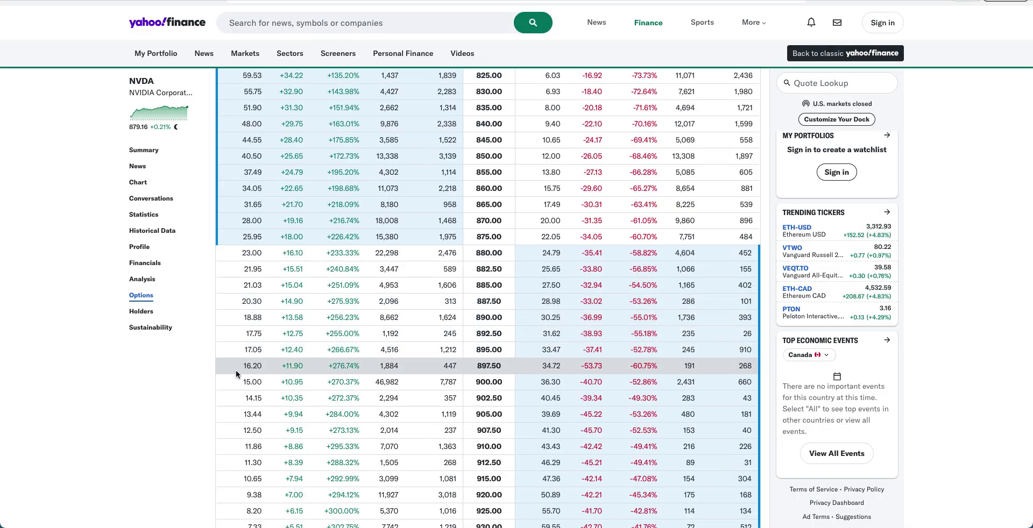
{"action": "left_click_drag", "start_coordinate": [233, 379], "coordinate": [268, 382]}
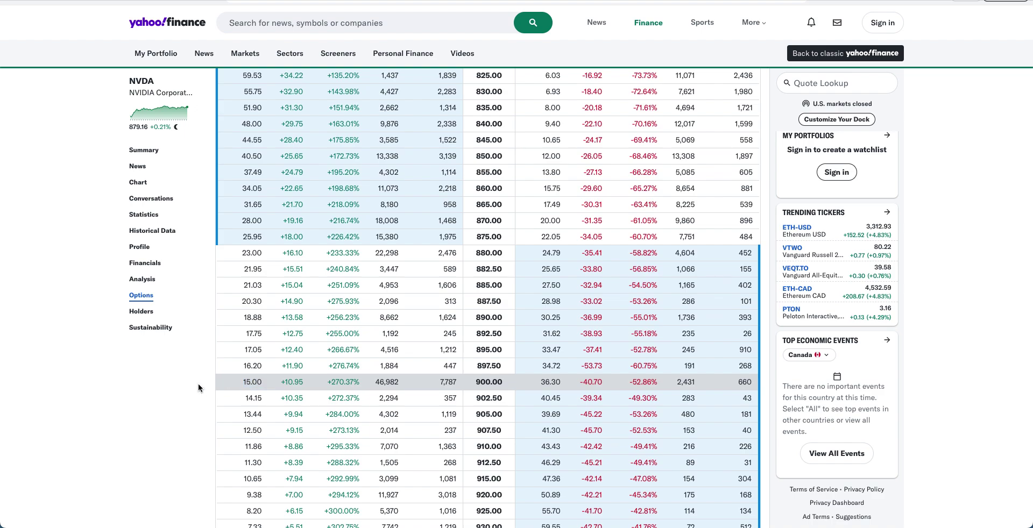
{"action": "scroll", "coordinate": [170, 387], "scroll_direction": "down", "scroll_amount": 1}
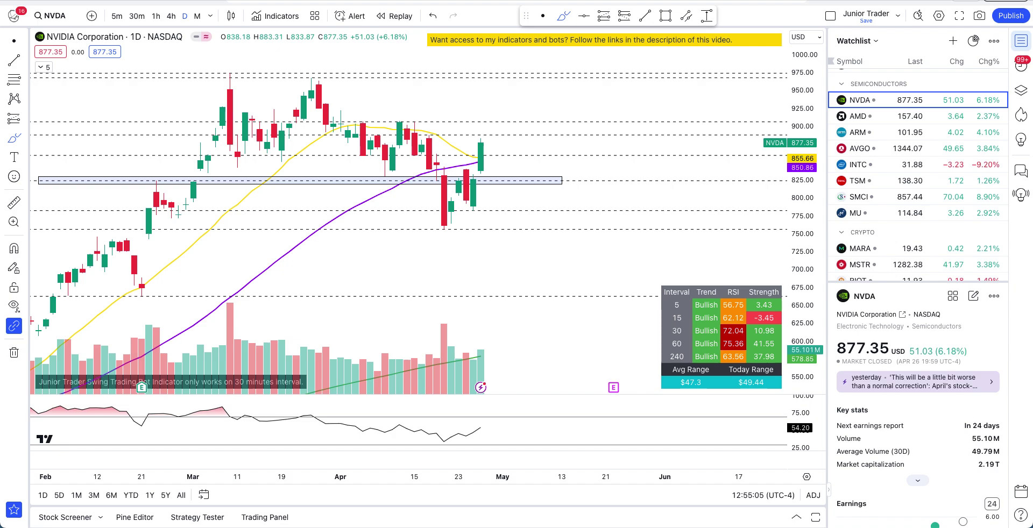
Reframe the daily NVDA chart and brush a rising mark from the April low to about 850 plus a short line at 825
{"action": "scroll", "coordinate": [481, 169], "scroll_direction": "right", "scroll_amount": 5}
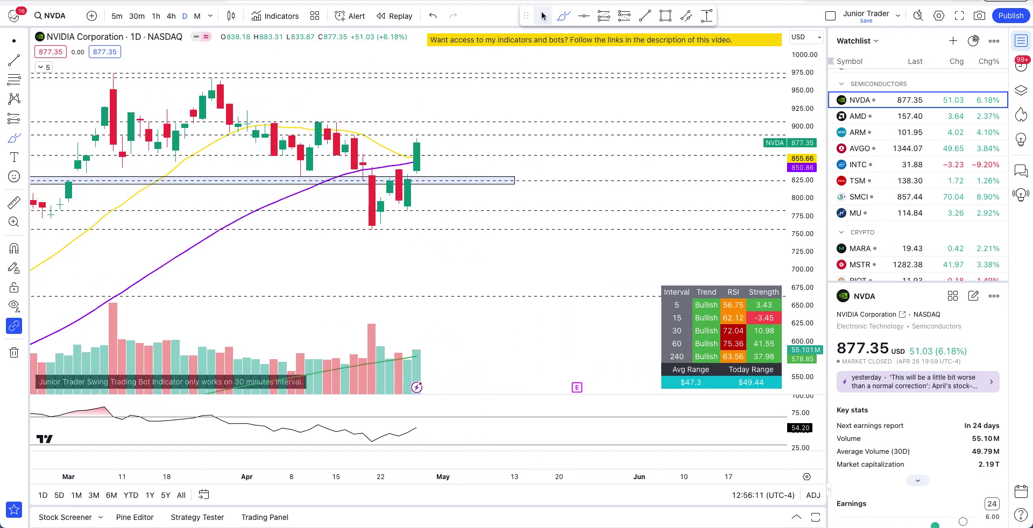
{"action": "left_click_drag", "start_coordinate": [451, 106], "coordinate": [552, 132]}
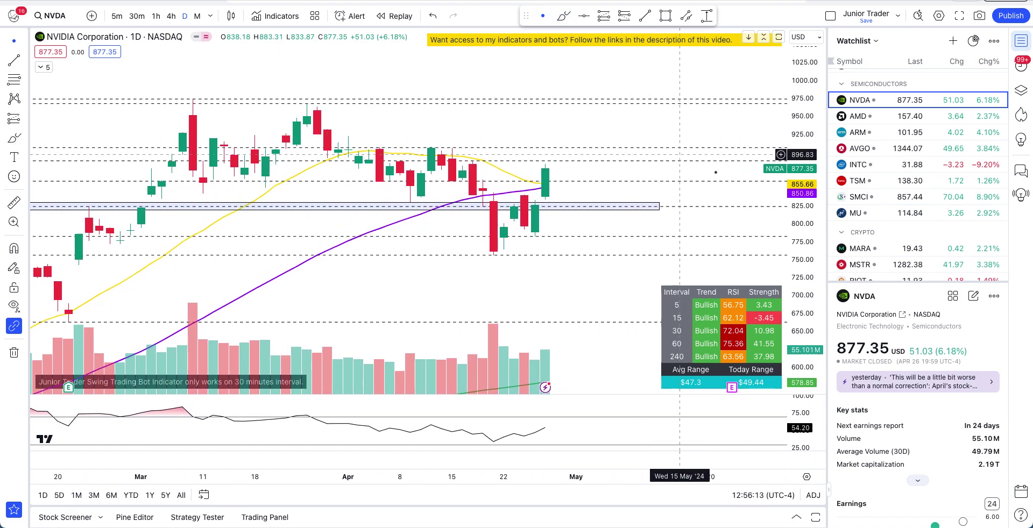
{"action": "left_click_drag", "start_coordinate": [806, 216], "coordinate": [806, 200]}
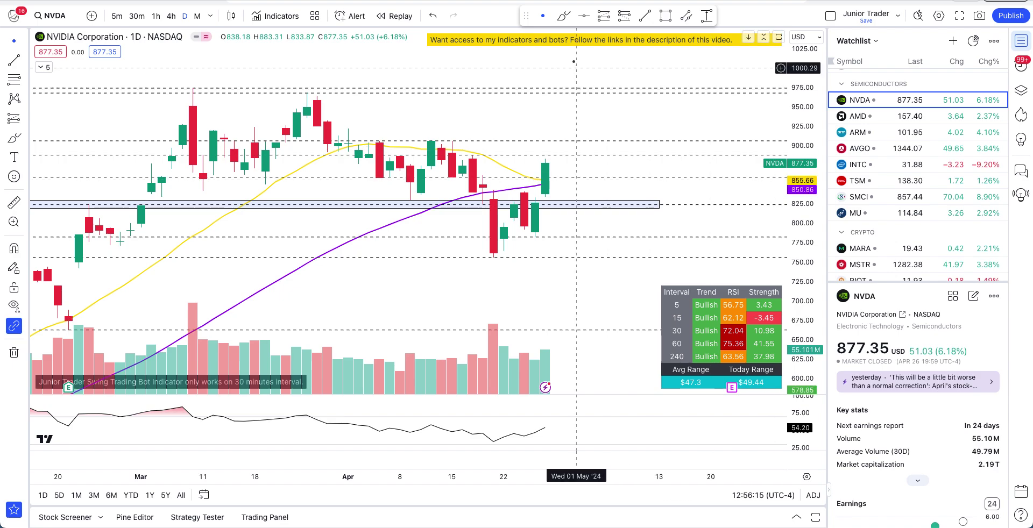
{"action": "left_click", "coordinate": [563, 18]}
{"action": "mouse_move", "coordinate": [493, 250]}
{"action": "left_mouse_down"}
{"action": "mouse_move", "coordinate": [496, 219]}
{"action": "mouse_move", "coordinate": [532, 231]}
{"action": "mouse_move", "coordinate": [551, 143]}
{"action": "mouse_move", "coordinate": [576, 189]}
{"action": "mouse_move", "coordinate": [608, 185]}
{"action": "left_mouse_up"}
{"action": "left_click_drag", "start_coordinate": [557, 203], "coordinate": [607, 204]}
Undo the Brush marks drawn beside the latest daily candles
{"action": "key", "text": "ctrl+z"}
{"action": "key", "text": "ctrl+z"}
{"action": "key", "text": "ctrl+z"}
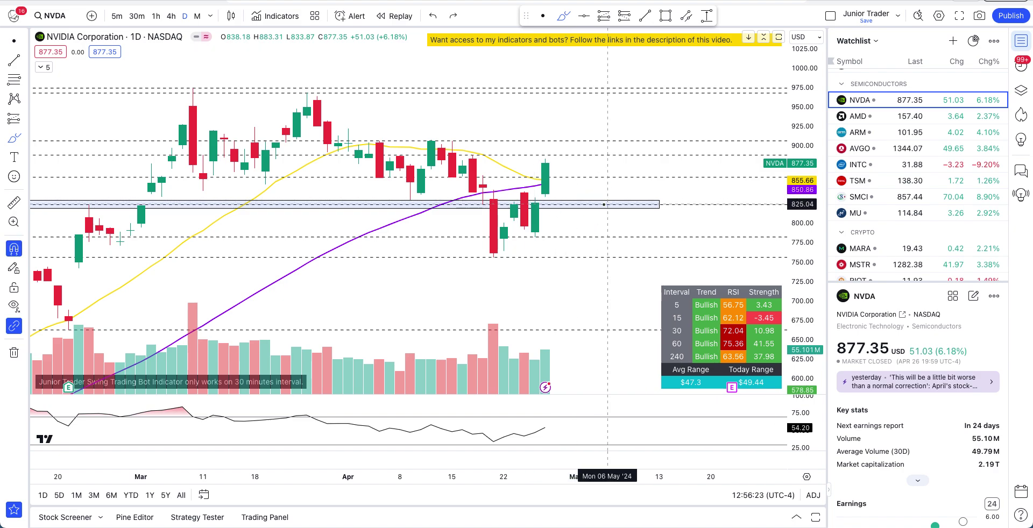
Switch the NVDA chart to the 1-hour interval and rescale it to frame the price action since April 11
{"action": "left_click", "coordinate": [156, 16]}
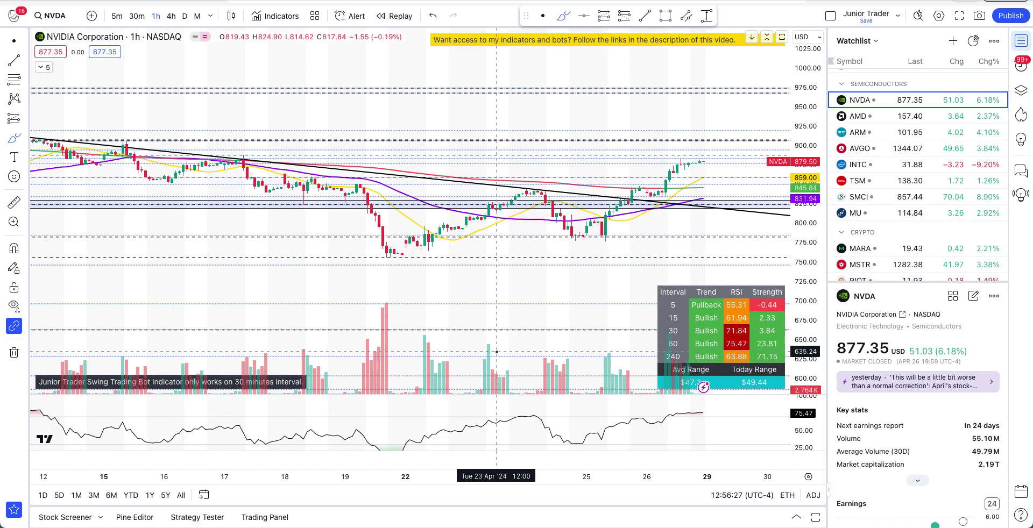
{"action": "mouse_move", "coordinate": [725, 184]}
{"action": "left_mouse_down"}
{"action": "mouse_move", "coordinate": [729, 204]}
{"action": "mouse_move", "coordinate": [695, 197]}
{"action": "mouse_move", "coordinate": [717, 174]}
{"action": "left_mouse_up"}
{"action": "key", "text": "ctrl+z"}
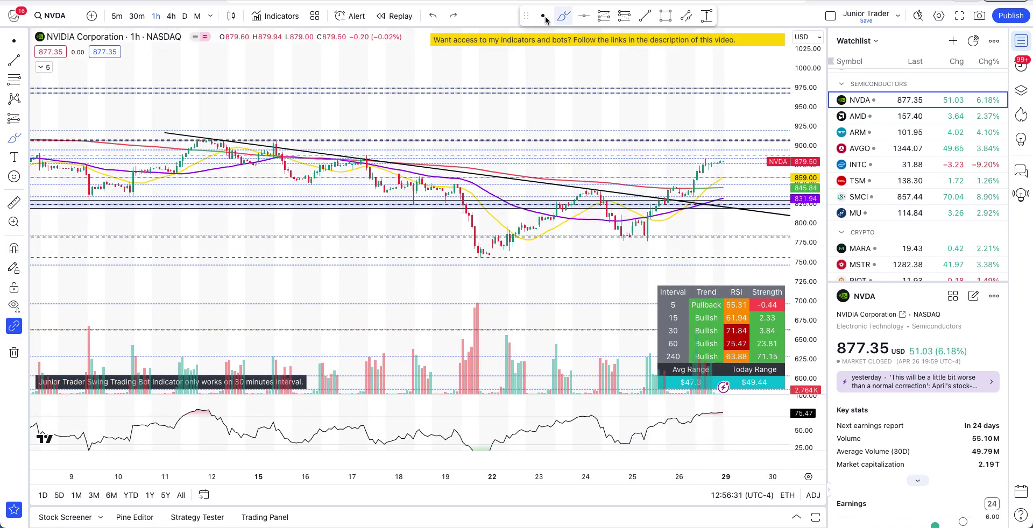
{"action": "scroll", "coordinate": [544, 141], "scroll_direction": "up", "scroll_amount": 3}
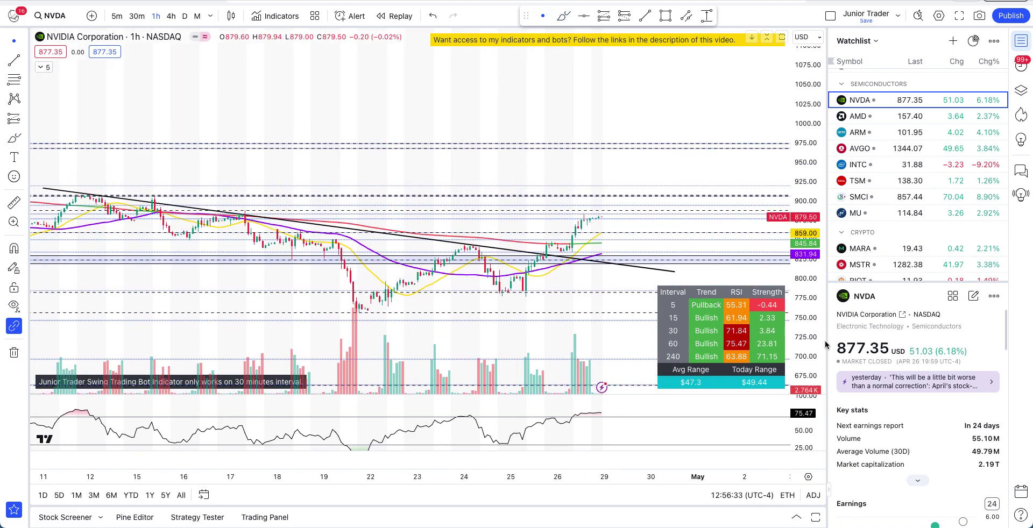
{"action": "left_click_drag", "start_coordinate": [802, 204], "coordinate": [802, 177]}
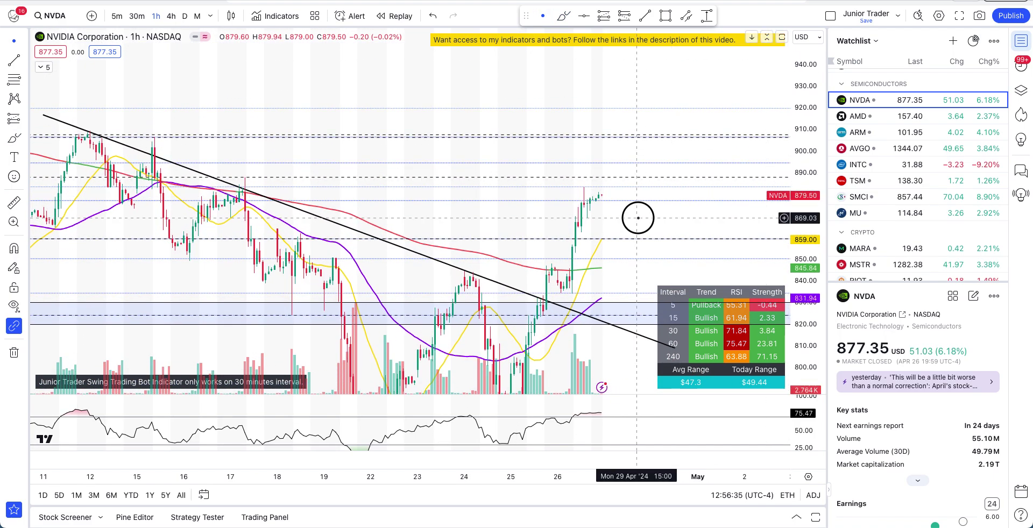
{"action": "left_click_drag", "start_coordinate": [639, 219], "coordinate": [624, 180]}
{"action": "left_click", "coordinate": [634, 183]}
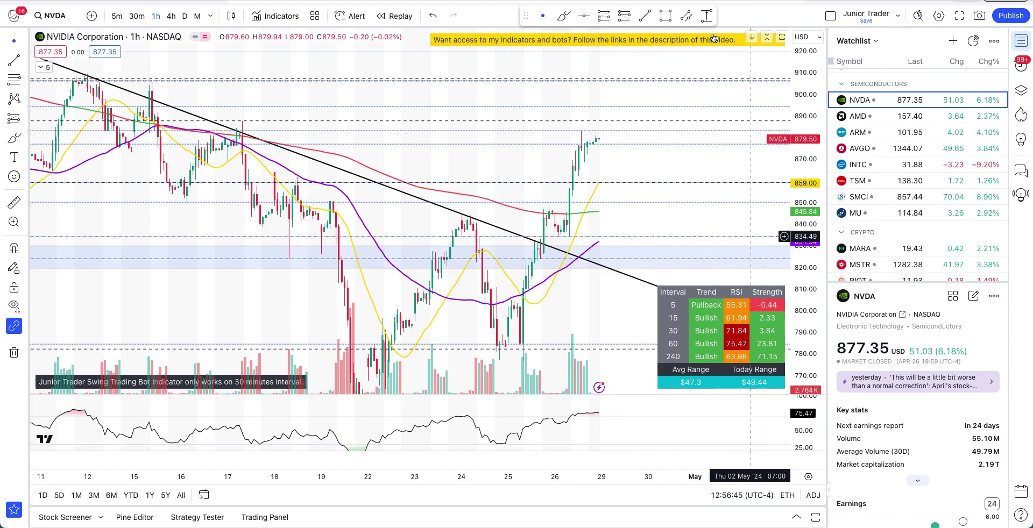
Circle the Today Range and Avg Range values in the indicator table with the Brush, undoing each mark
{"action": "left_click", "coordinate": [564, 15]}
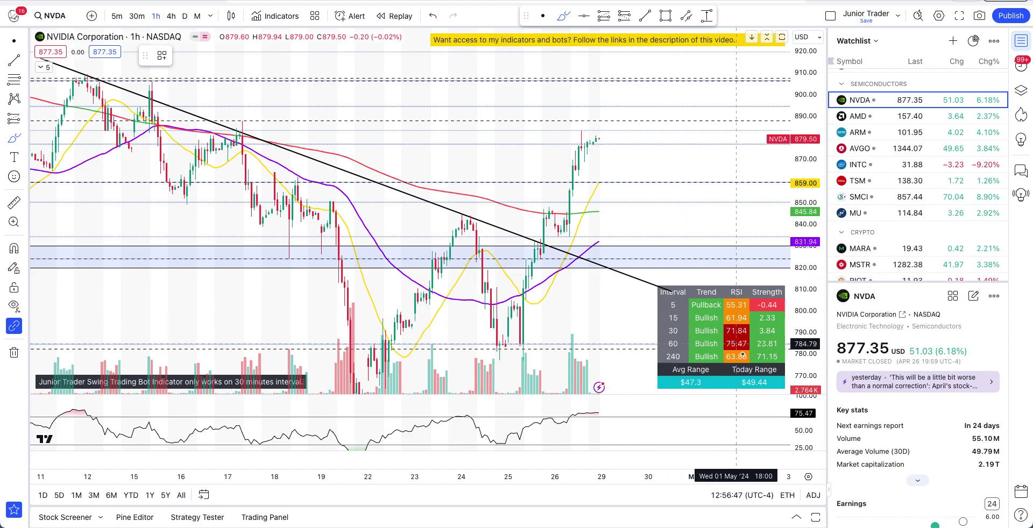
{"action": "mouse_move", "coordinate": [751, 366]}
{"action": "left_mouse_down"}
{"action": "mouse_move", "coordinate": [738, 381]}
{"action": "mouse_move", "coordinate": [763, 367]}
{"action": "left_mouse_up"}
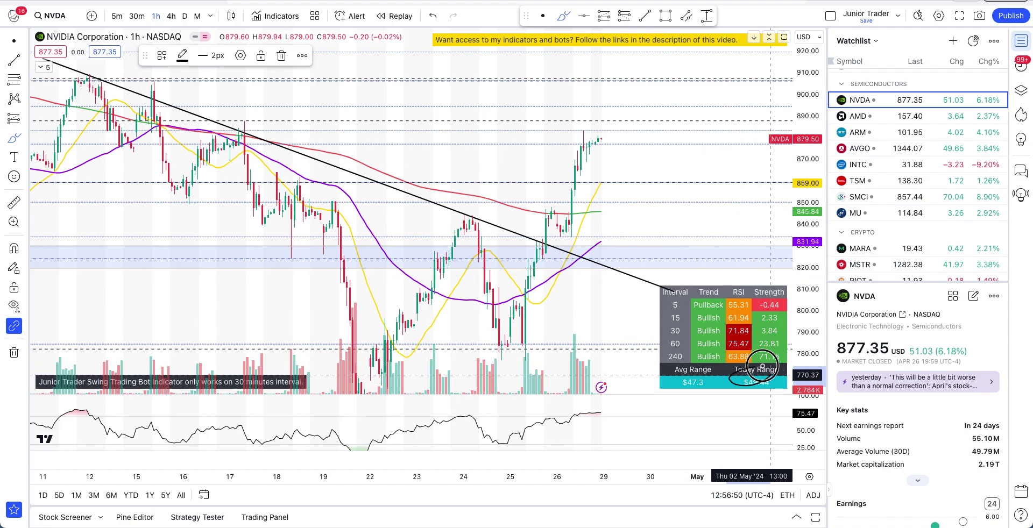
{"action": "key", "text": "ctrl+z"}
{"action": "mouse_move", "coordinate": [695, 371]}
{"action": "left_mouse_down"}
{"action": "mouse_move", "coordinate": [667, 376]}
{"action": "mouse_move", "coordinate": [703, 369]}
{"action": "left_mouse_up"}
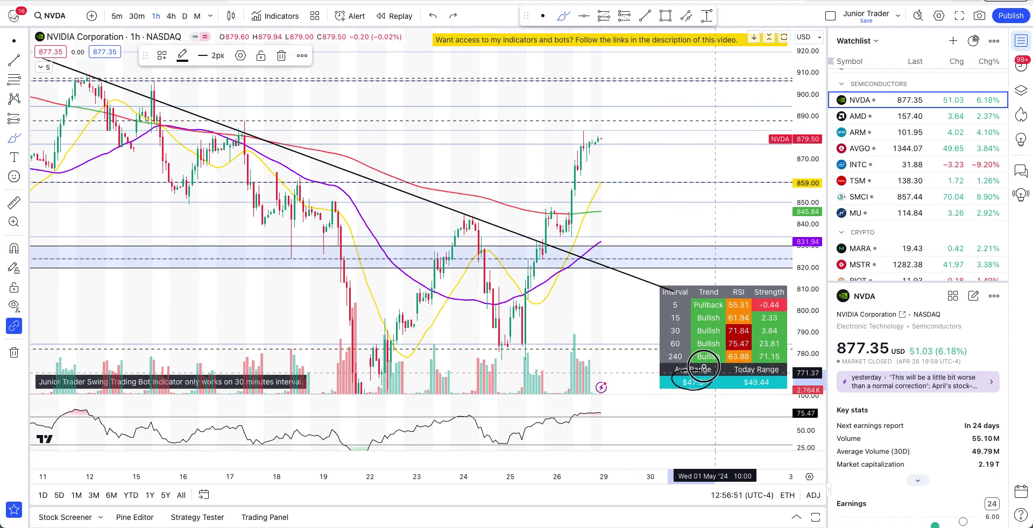
{"action": "key", "text": "ctrl+z"}
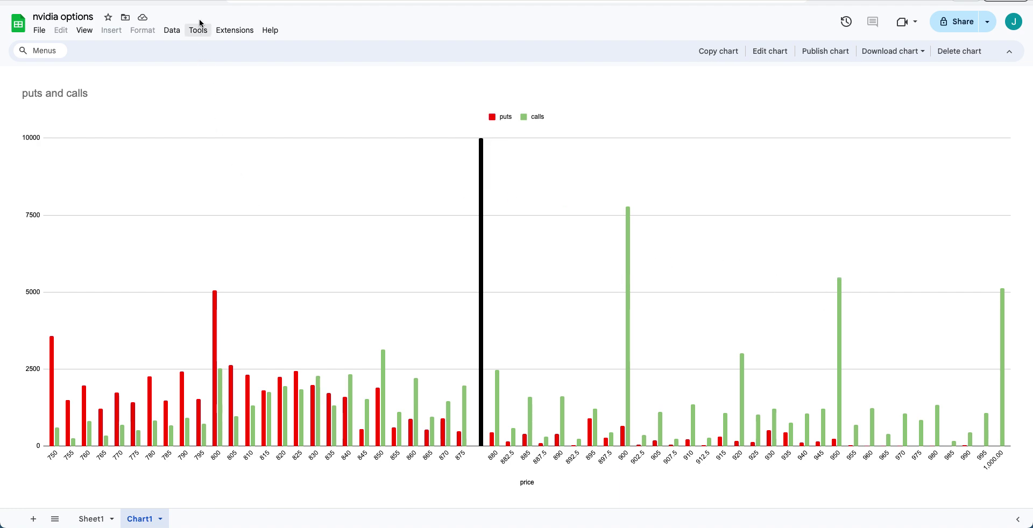
Switch to Yahoo Finance, examine the NVDA option figures for strikes 900 to 1,000, and return to the puts and calls chart
{"action": "key", "text": "ctrl+Tab"}
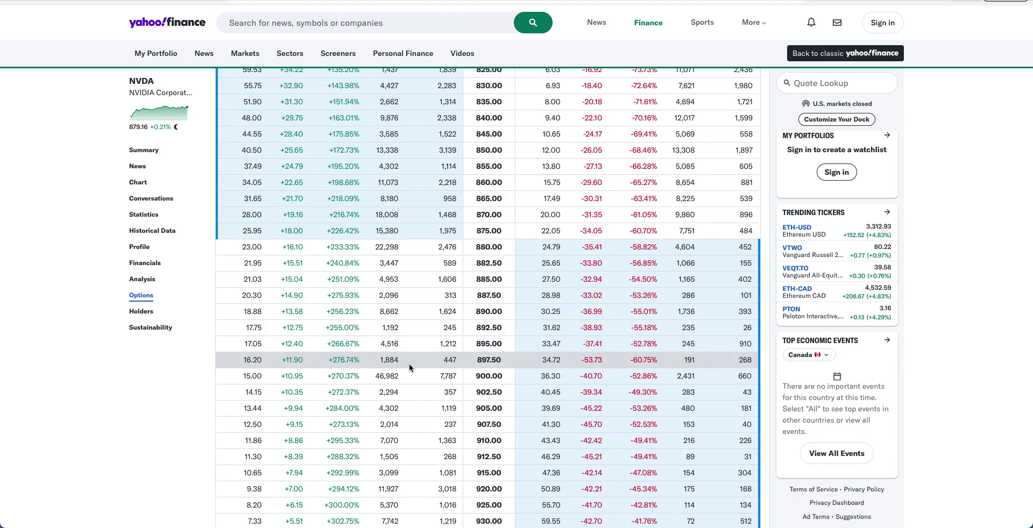
{"action": "scroll", "coordinate": [409, 363], "scroll_direction": "down", "scroll_amount": 5}
{"action": "scroll", "coordinate": [449, 385], "scroll_direction": "down", "scroll_amount": 2}
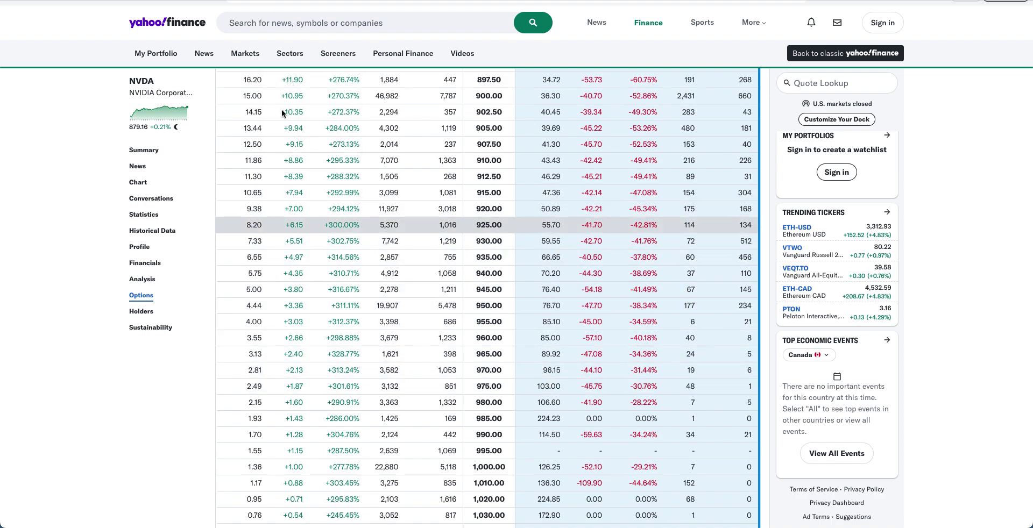
{"action": "key", "text": "ctrl+Tab"}
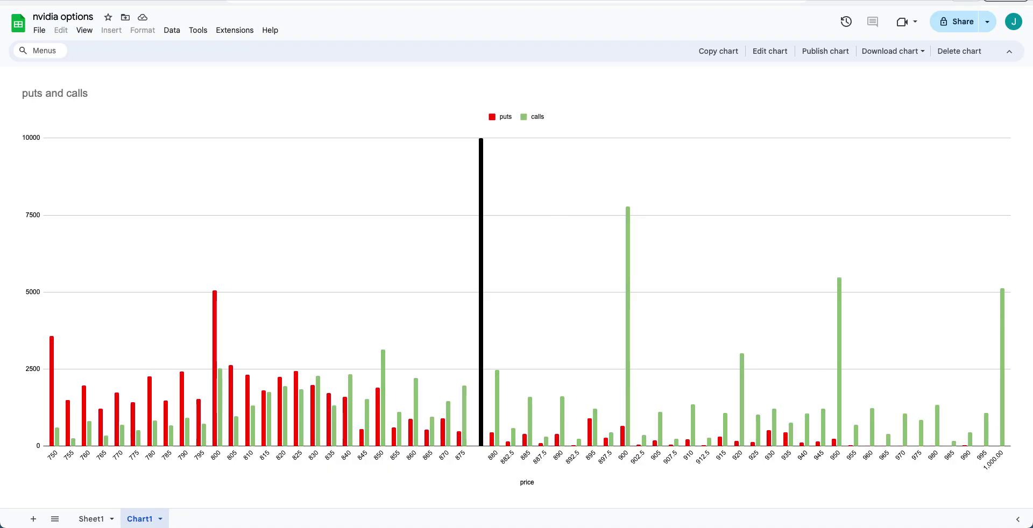
Switch back to TradingView and widen the NVDA 1-hour chart to cover the price action since March
{"action": "key", "text": "ctrl+Tab"}
{"action": "scroll", "coordinate": [450, 167], "scroll_direction": "down", "scroll_amount": 3}
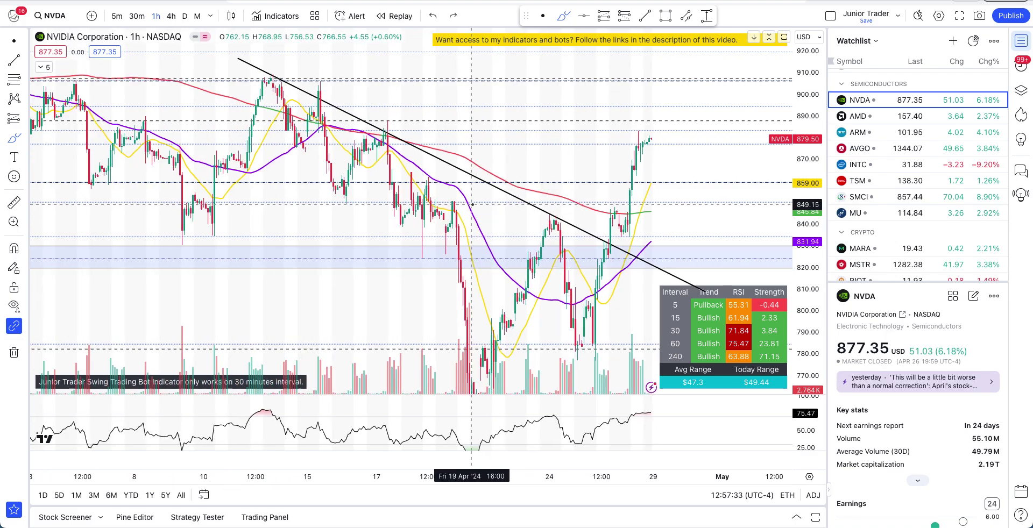
{"action": "left_click_drag", "start_coordinate": [801, 200], "coordinate": [802, 248]}
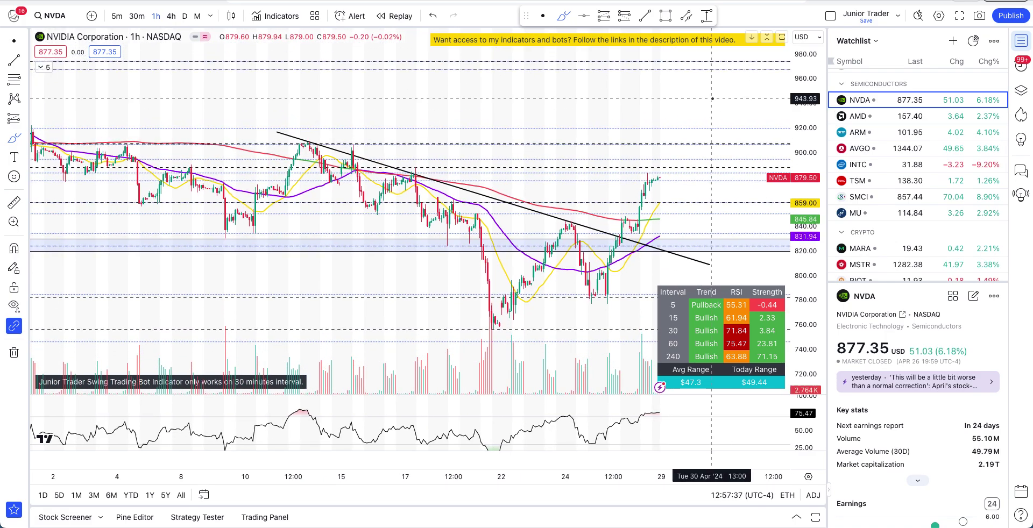
{"action": "scroll", "coordinate": [675, 141], "scroll_direction": "down", "scroll_amount": 3}
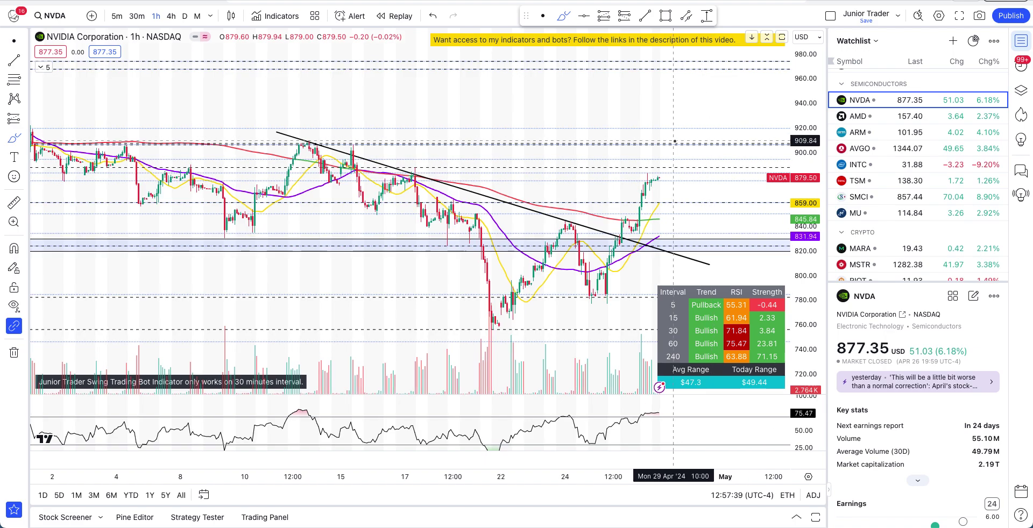
{"action": "scroll", "coordinate": [675, 141], "scroll_direction": "down", "scroll_amount": 2}
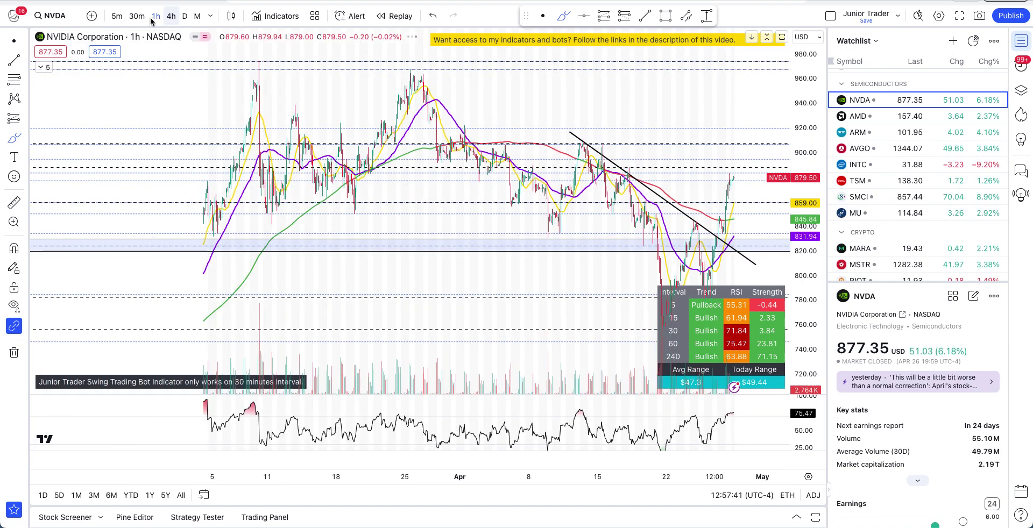
Switch the NVDA chart to the 4-hour interval and rescale it to frame the price action since March
{"action": "left_click", "coordinate": [171, 17]}
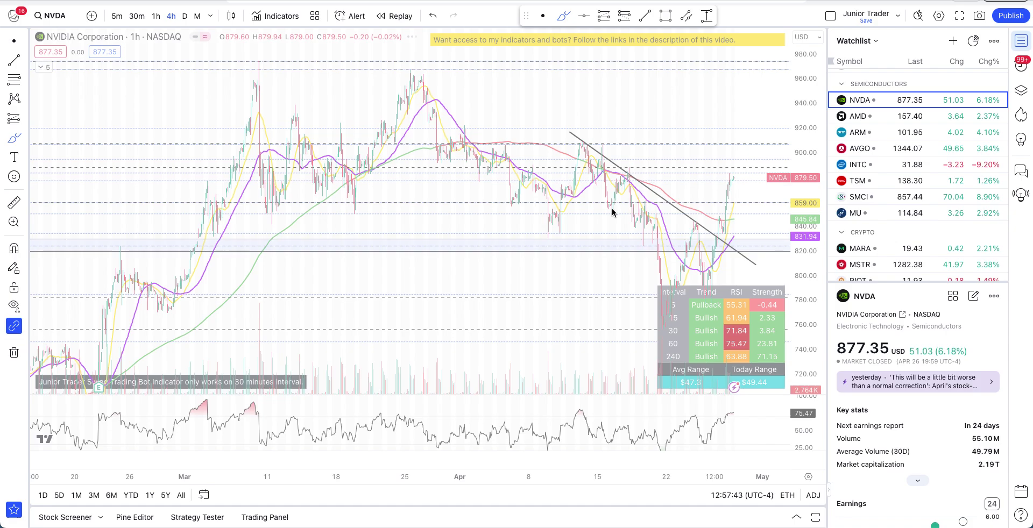
{"action": "scroll", "coordinate": [612, 209], "scroll_direction": "up", "scroll_amount": 5}
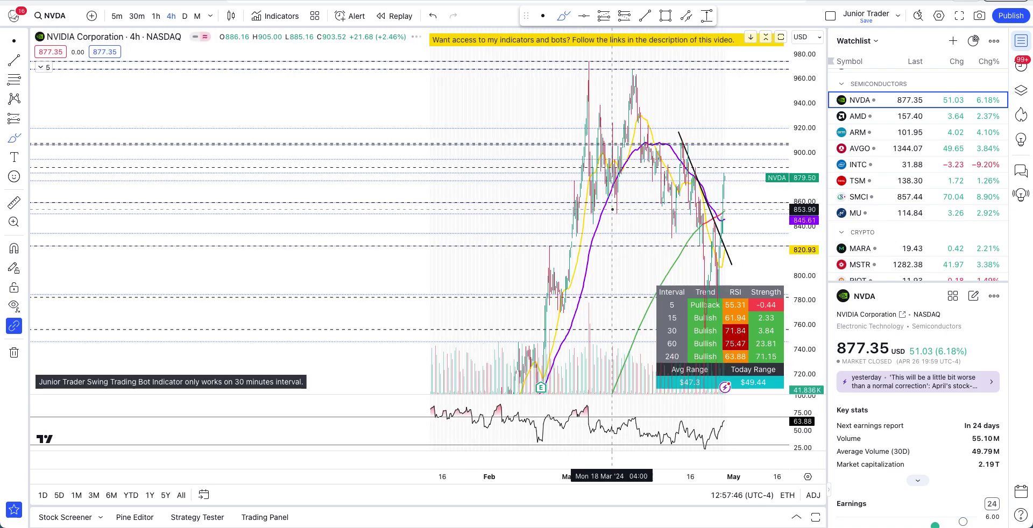
{"action": "scroll", "coordinate": [612, 209], "scroll_direction": "up", "scroll_amount": 5}
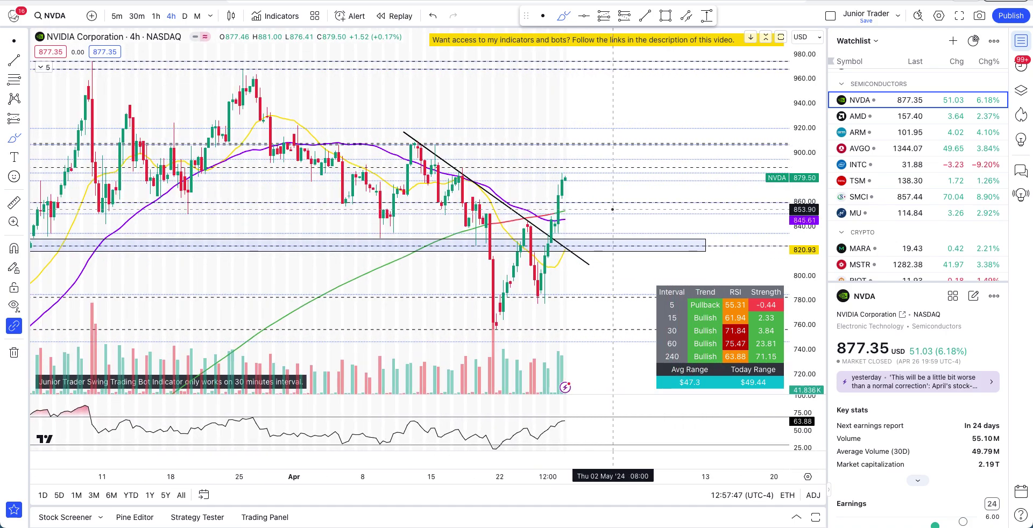
{"action": "left_click_drag", "start_coordinate": [813, 185], "coordinate": [813, 210]}
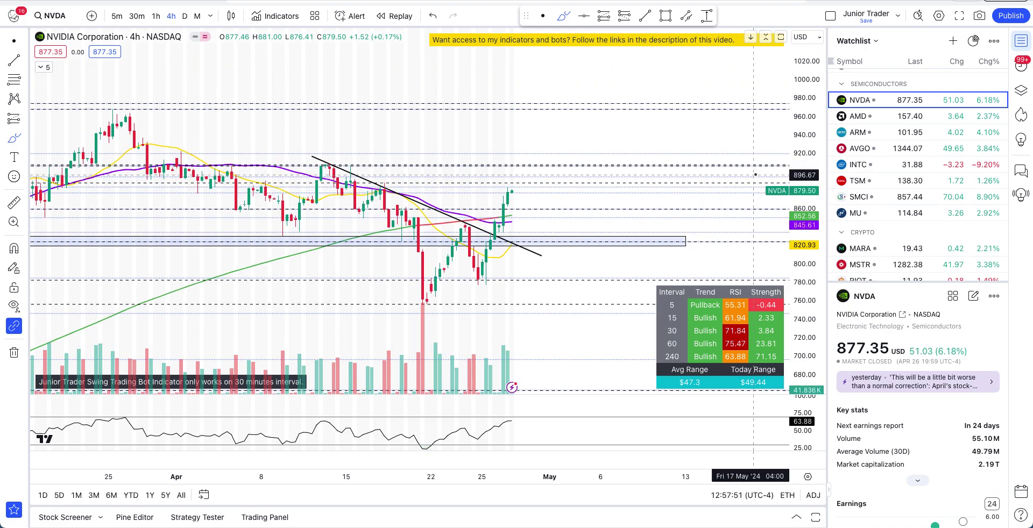
{"action": "scroll", "coordinate": [755, 174], "scroll_direction": "down", "scroll_amount": 3}
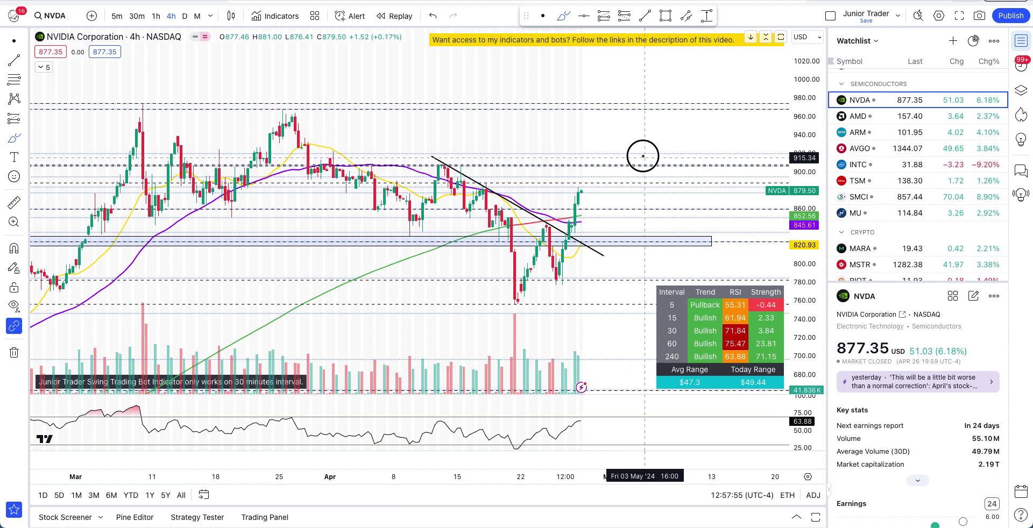
Brush a circle around the 900 level in early May and a horizontal line near 950, and undo both marks
{"action": "left_click_drag", "start_coordinate": [641, 157], "coordinate": [632, 185]}
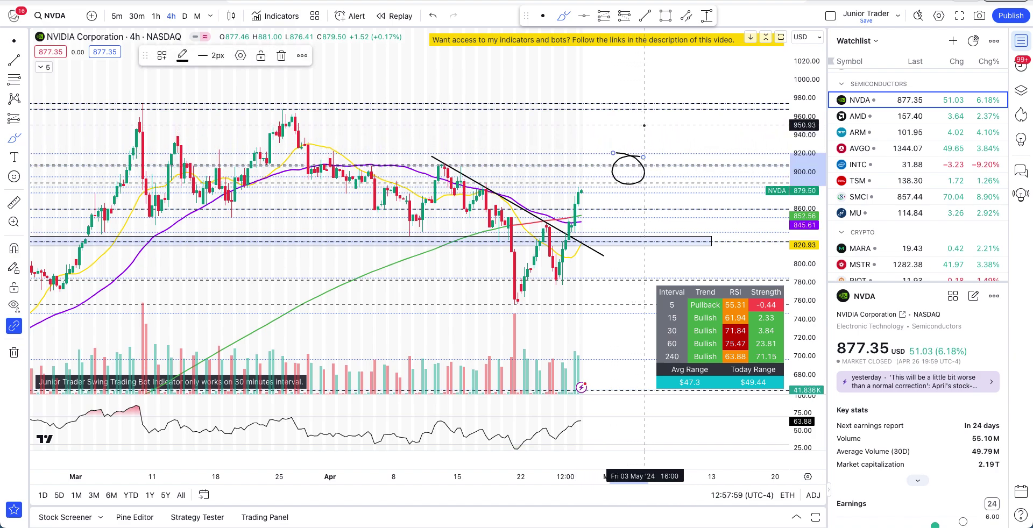
{"action": "left_click_drag", "start_coordinate": [644, 125], "coordinate": [521, 127]}
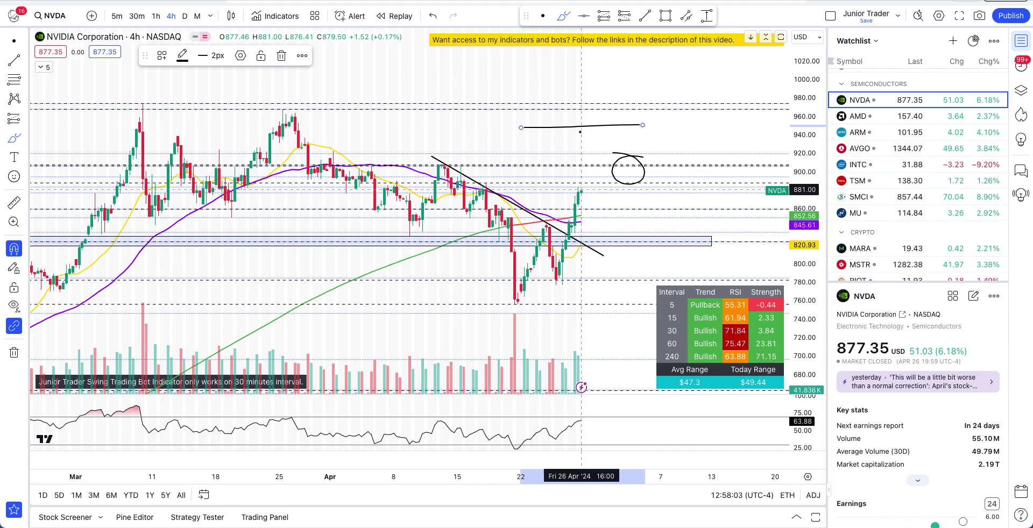
{"action": "key", "text": "ctrl+z"}
{"action": "key", "text": "ctrl+z"}
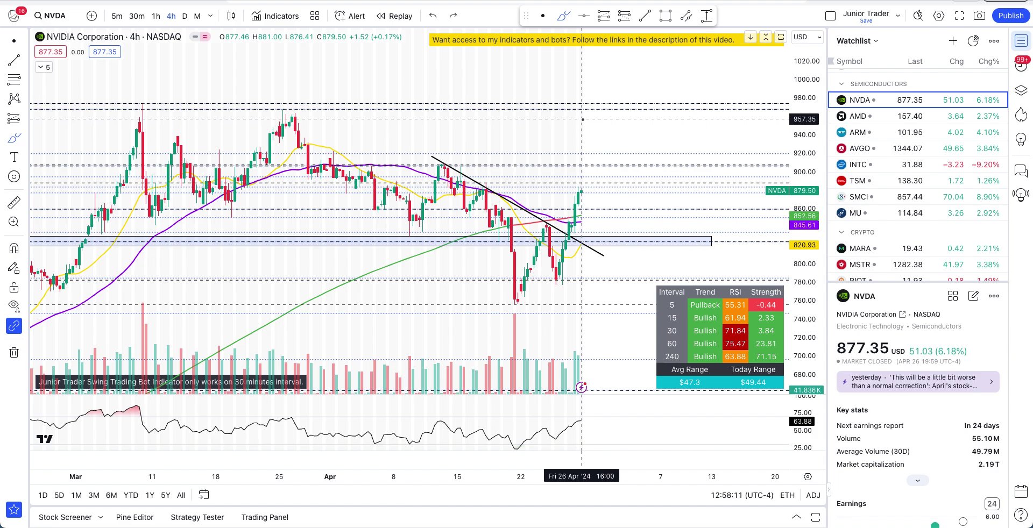
Brush a horizontal line near 955, arcs over the two March peaks, and a projected wavy path from there into May
{"action": "left_click_drag", "start_coordinate": [579, 120], "coordinate": [489, 119]}
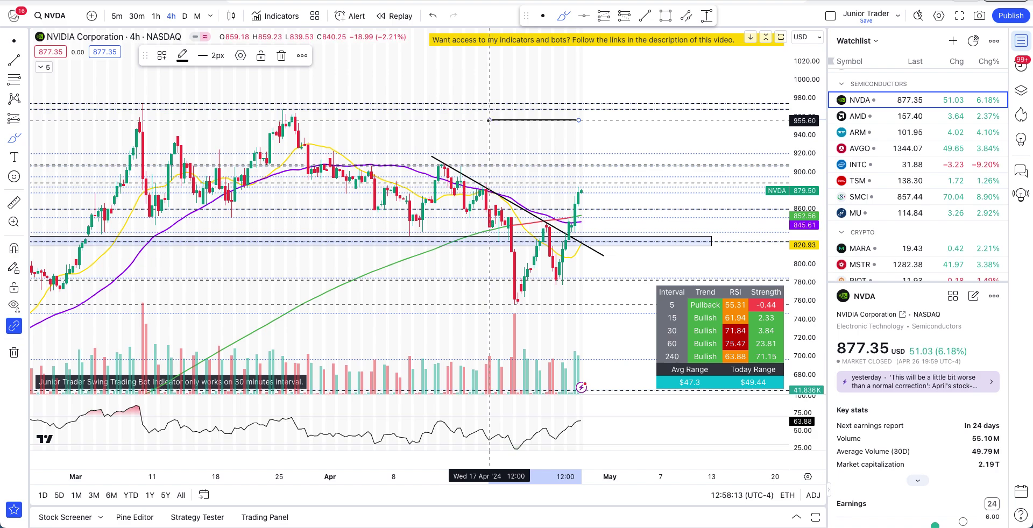
{"action": "left_click", "coordinate": [123, 110]}
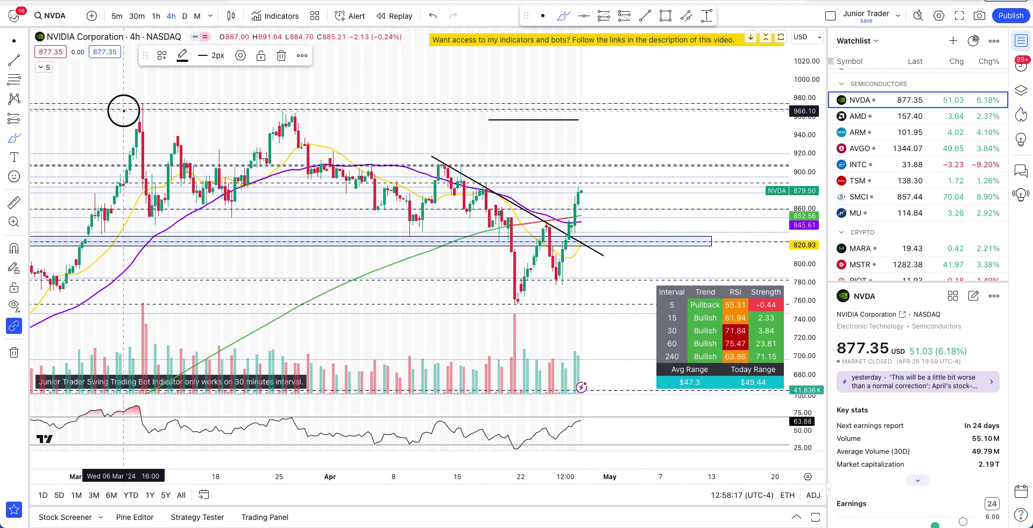
{"action": "left_click", "coordinate": [178, 107]}
{"action": "left_click", "coordinate": [255, 122]}
{"action": "left_click", "coordinate": [306, 121]}
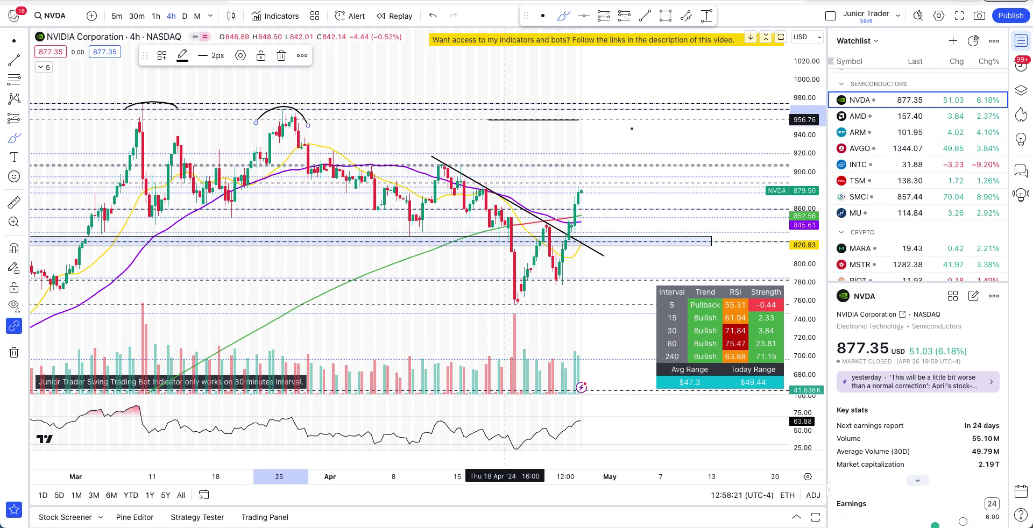
{"action": "left_click_drag", "start_coordinate": [583, 116], "coordinate": [657, 137]}
Undo the Brush line, the arcs over the March peaks and the projected path
{"action": "key", "text": "super+z"}
{"action": "key", "text": "super+z"}
{"action": "key", "text": "super+z"}
{"action": "key", "text": "super+z"}
{"action": "key", "text": "super+z"}
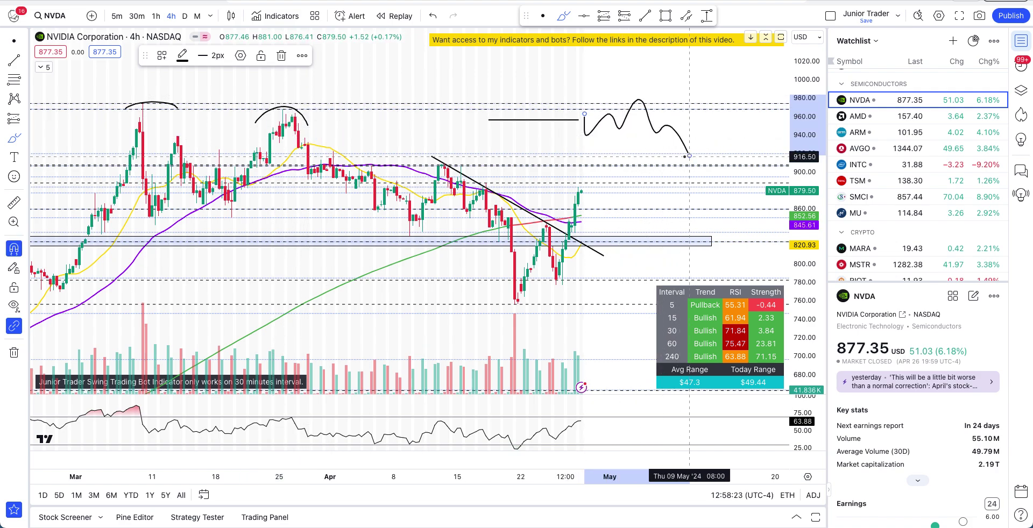
Brush two short horizontal lines along the resistance levels near 975 and 965 in early May, and undo both
{"action": "mouse_move", "coordinate": [586, 104]}
{"action": "left_mouse_down"}
{"action": "mouse_move", "coordinate": [670, 103]}
{"action": "mouse_move", "coordinate": [619, 112]}
{"action": "mouse_move", "coordinate": [664, 111]}
{"action": "left_mouse_up"}
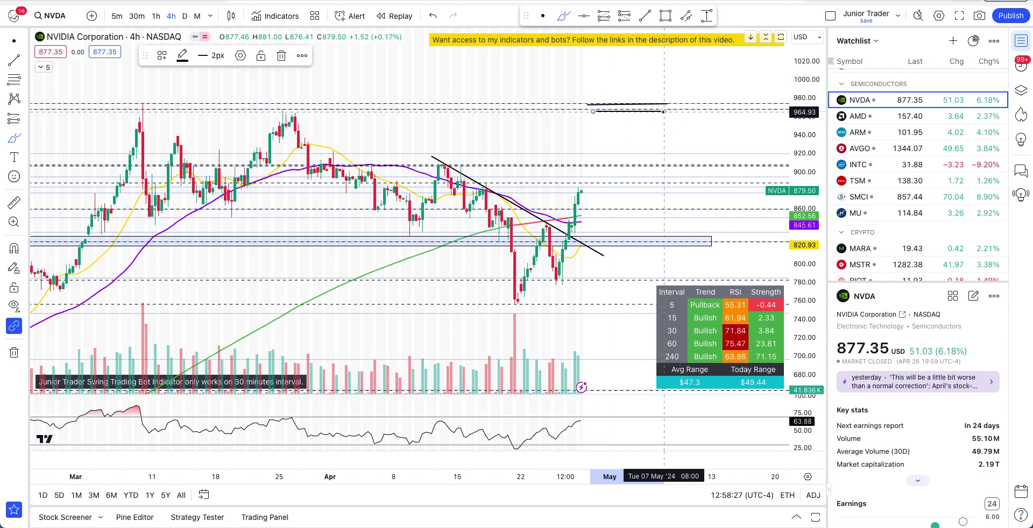
{"action": "key", "text": "super"}
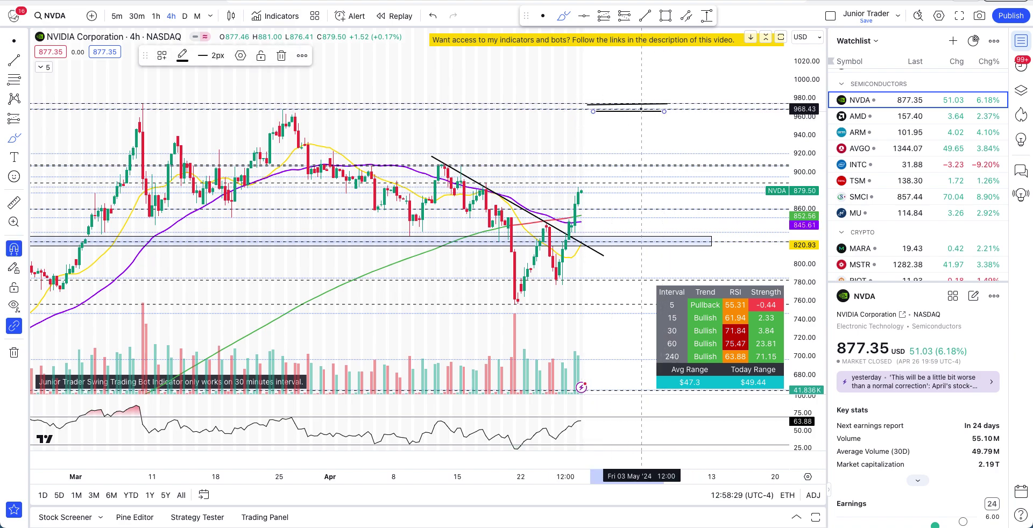
{"action": "key", "text": "super+z"}
{"action": "key", "text": "super+z"}
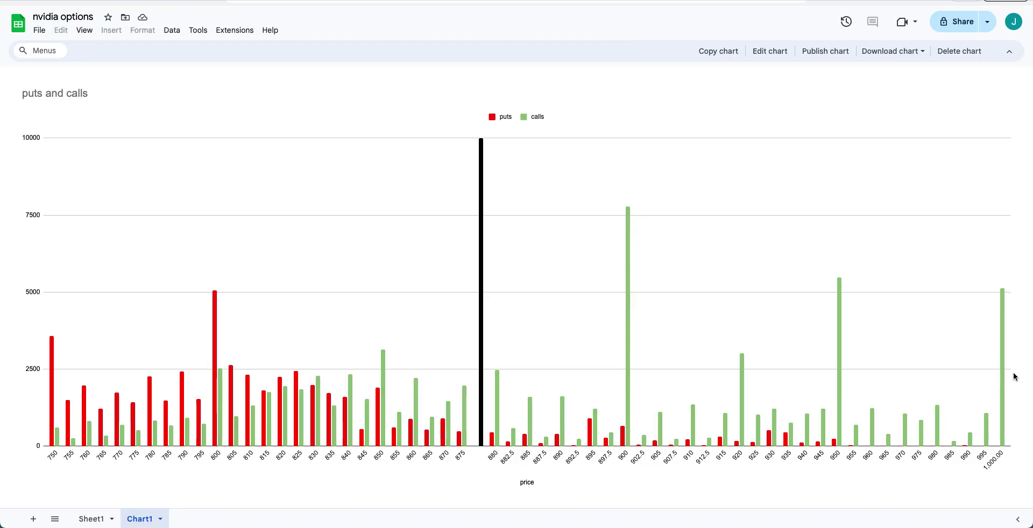
Brush arcs over the two March peaks and a horizontal line joining them near 968 on the 4-hour chart, and undo the marks
{"action": "mouse_move", "coordinate": [1004, 352]}
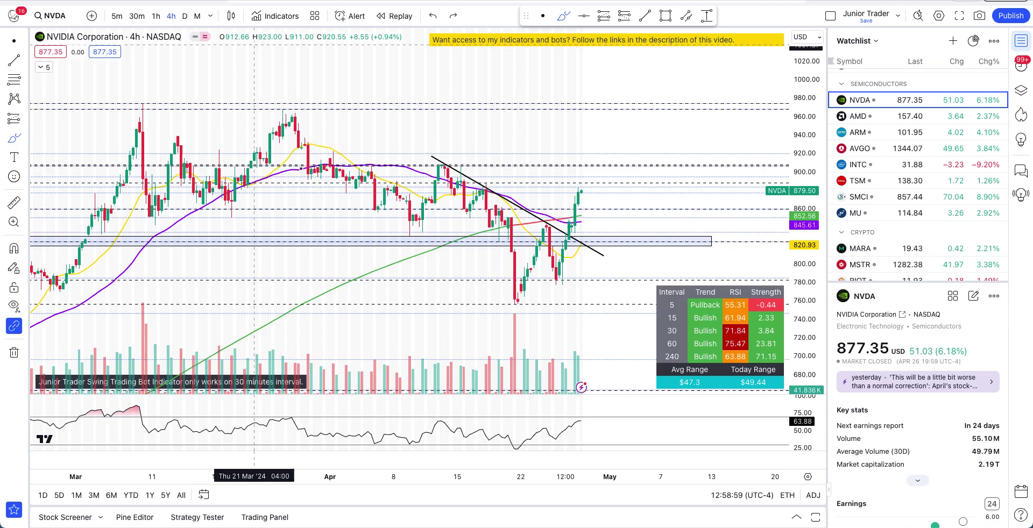
{"action": "scroll", "coordinate": [322, 162], "scroll_direction": "down", "scroll_amount": 3}
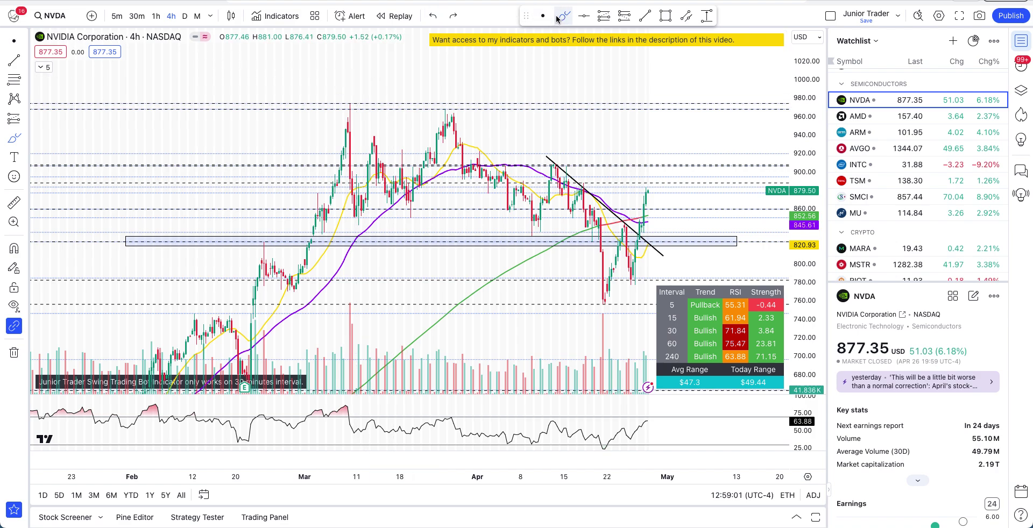
{"action": "left_click", "coordinate": [330, 120]}
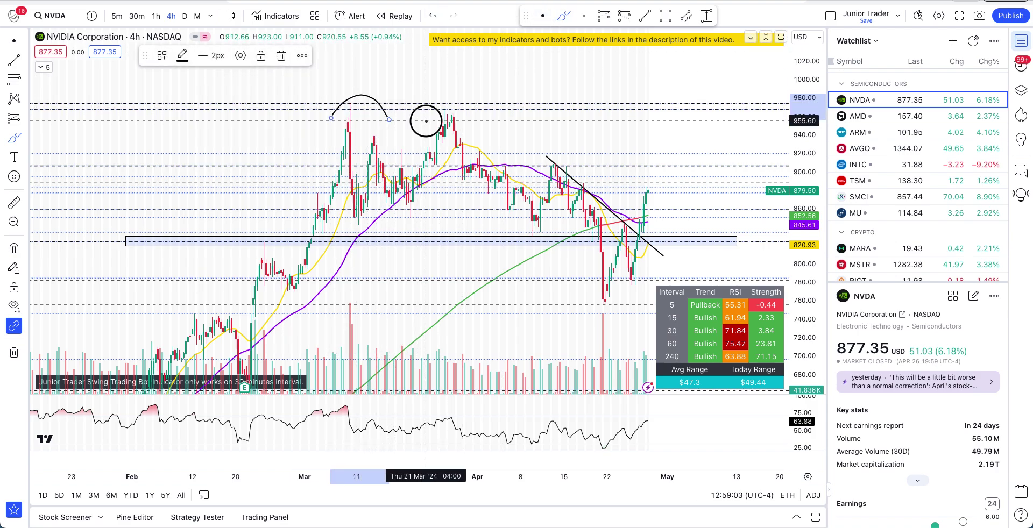
{"action": "mouse_move", "coordinate": [426, 119]}
{"action": "left_mouse_down"}
{"action": "mouse_move", "coordinate": [492, 127]}
{"action": "mouse_move", "coordinate": [438, 109]}
{"action": "mouse_move", "coordinate": [329, 109]}
{"action": "left_mouse_up"}
{"action": "key", "text": "ctrl+z"}
{"action": "key", "text": "ctrl+z"}
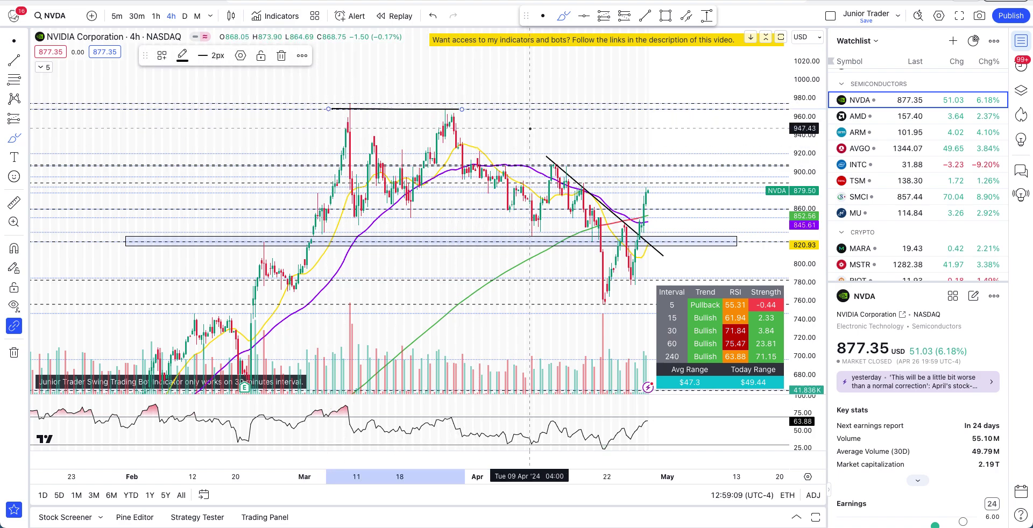
{"action": "key", "text": "super"}
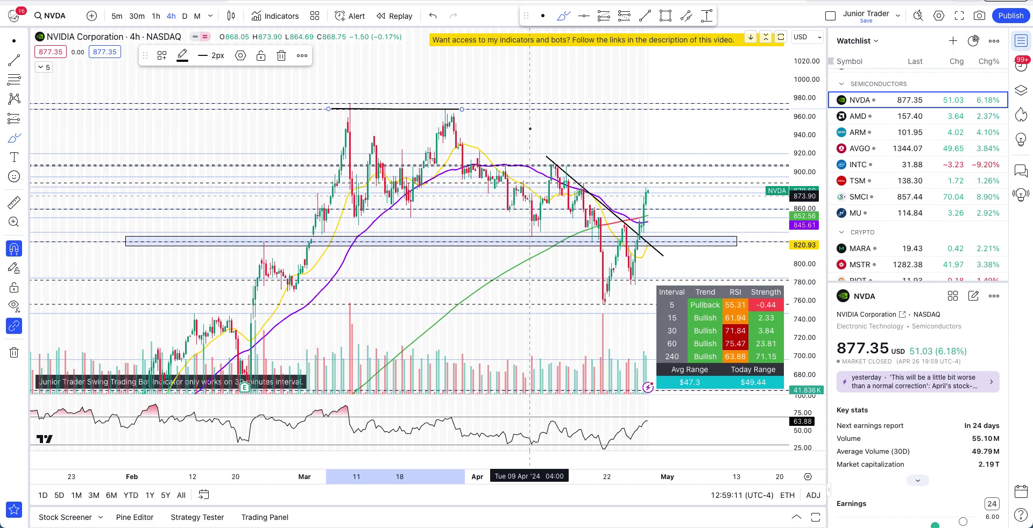
{"action": "key", "text": "super+z"}
Examine the NVDA options chain's strikes above 900 on Yahoo Finance and the 4-hour chart's April price action
{"action": "scroll", "coordinate": [530, 129], "scroll_direction": "right", "scroll_amount": 5}
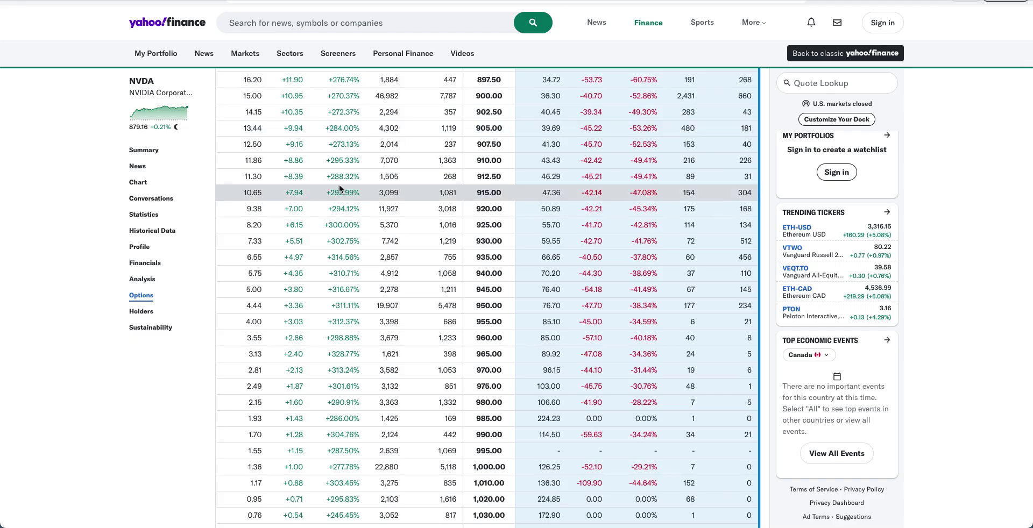
{"action": "scroll", "coordinate": [339, 185], "scroll_direction": "up", "scroll_amount": 3}
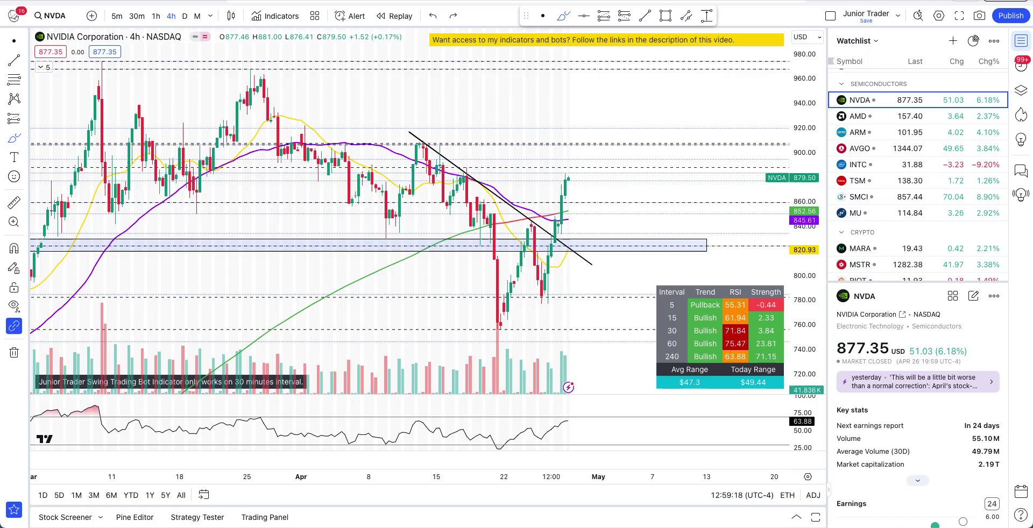
{"action": "scroll", "coordinate": [516, 248], "scroll_direction": "up", "scroll_amount": 5}
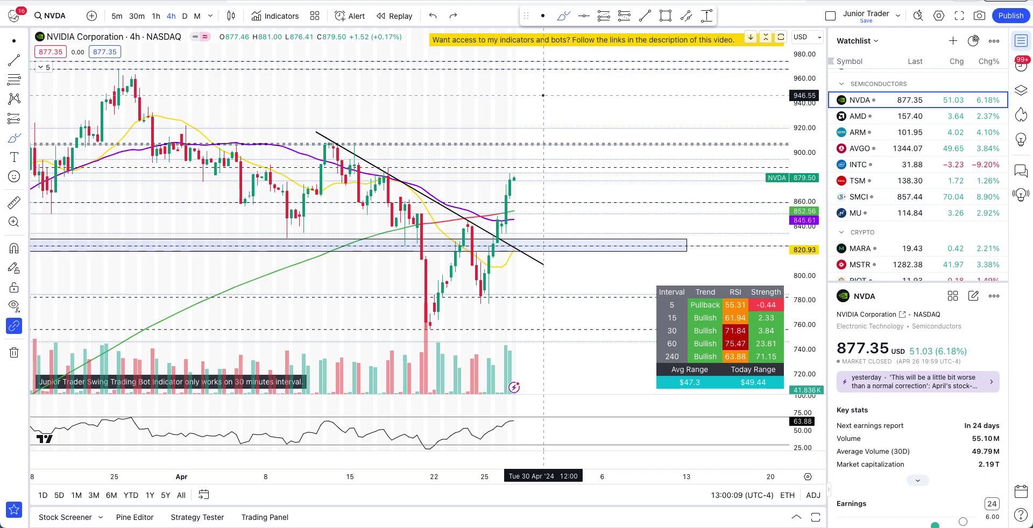
{"action": "scroll", "coordinate": [543, 95], "scroll_direction": "up", "scroll_amount": 4}
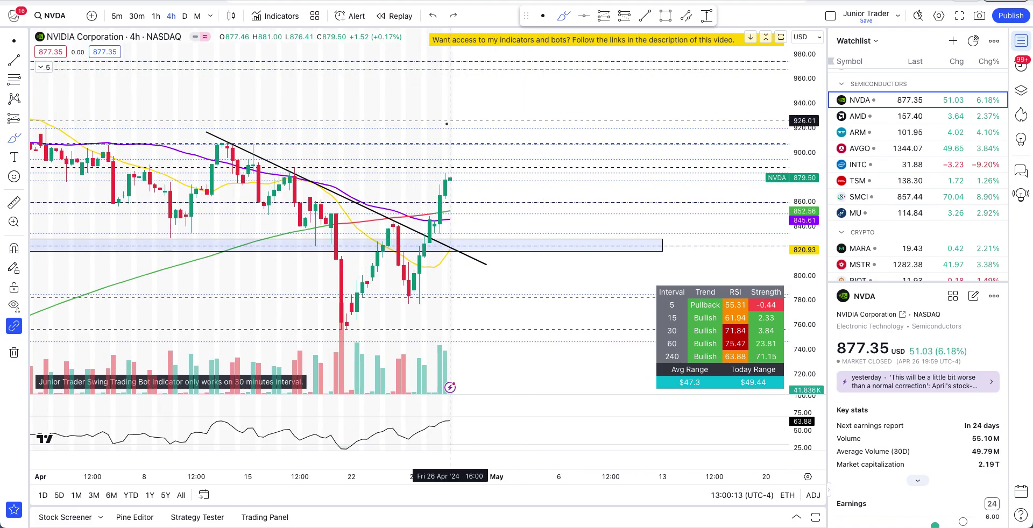
{"action": "scroll", "coordinate": [444, 125], "scroll_direction": "down", "scroll_amount": 5}
{"action": "scroll", "coordinate": [444, 125], "scroll_direction": "down", "scroll_amount": 1}
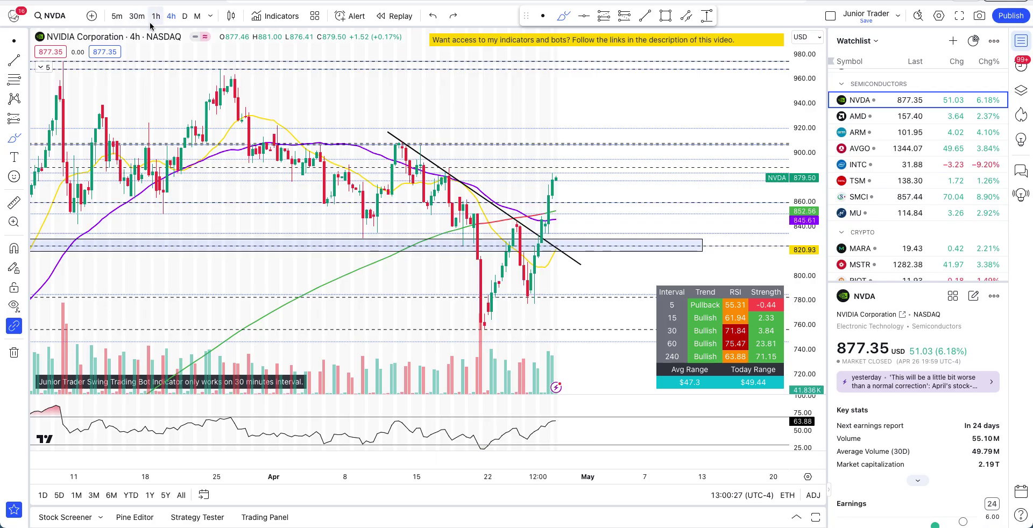
Switch to the daily chart and draw a horizontal line at about 800
{"action": "left_click", "coordinate": [183, 16]}
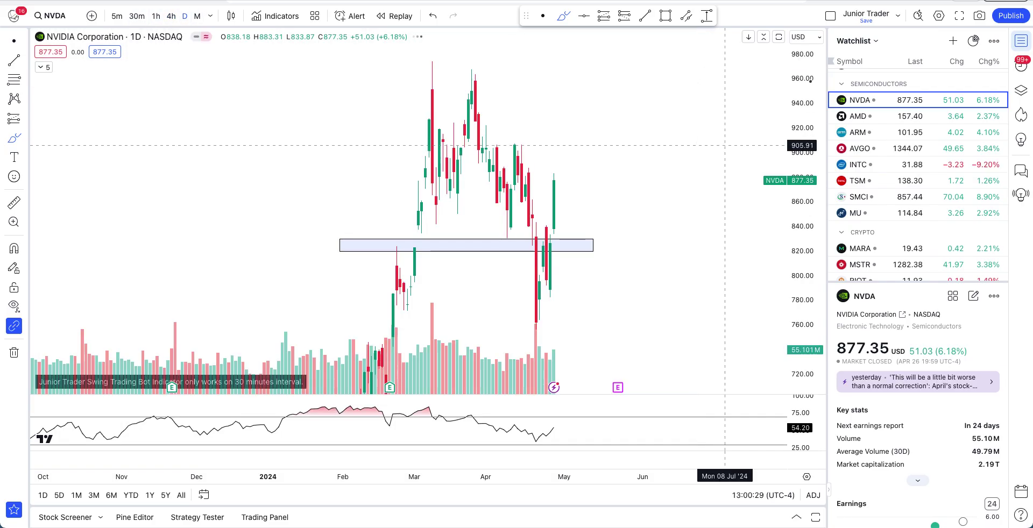
{"action": "left_click_drag", "start_coordinate": [814, 65], "coordinate": [810, 263]}
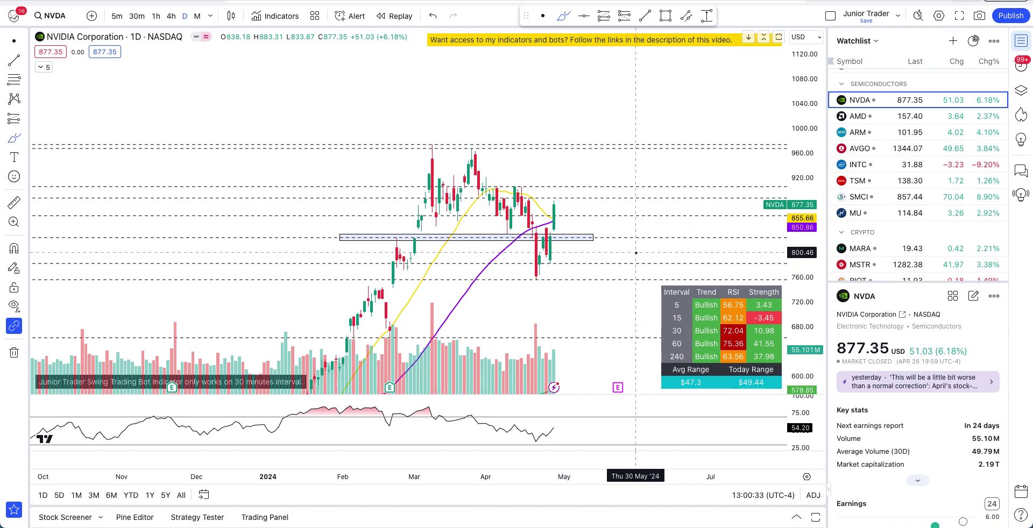
{"action": "left_click", "coordinate": [586, 16]}
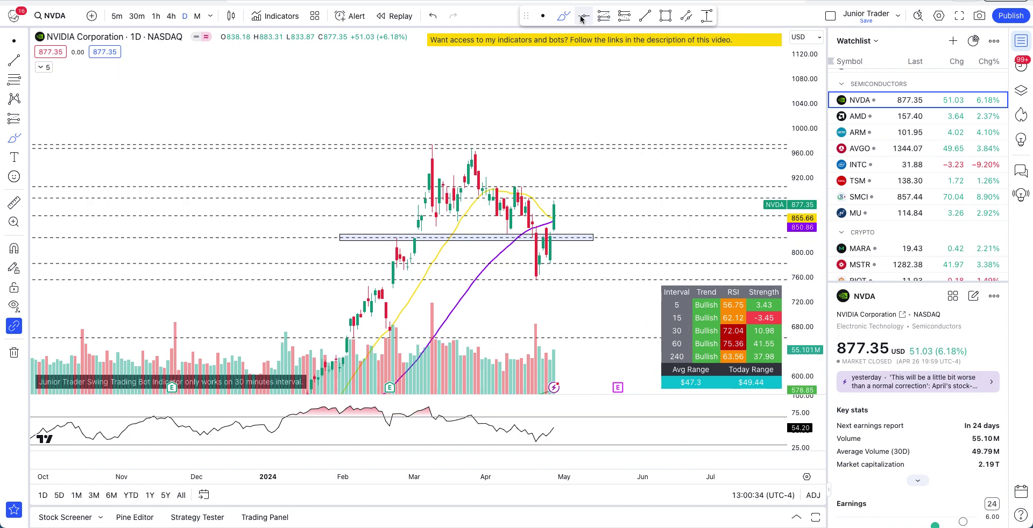
{"action": "left_click", "coordinate": [621, 251]}
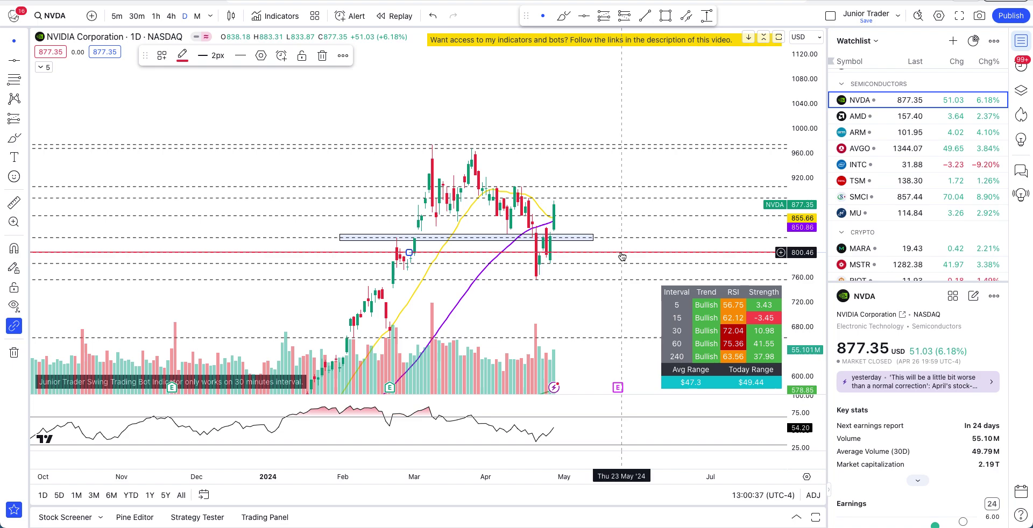
{"action": "scroll", "coordinate": [622, 255], "scroll_direction": "up", "scroll_amount": 2}
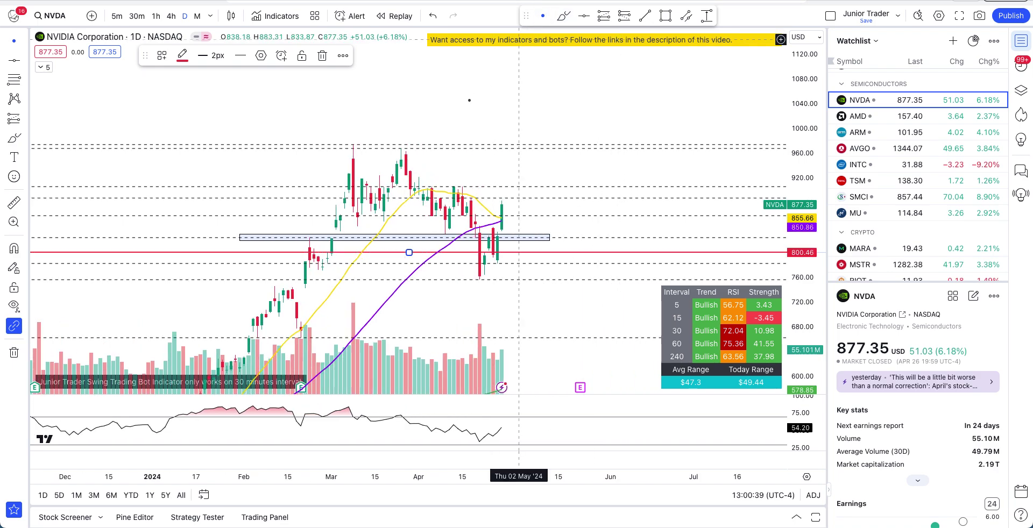
{"action": "left_click_drag", "start_coordinate": [526, 91], "coordinate": [545, 89]}
{"action": "scroll", "coordinate": [592, 81], "scroll_direction": "up", "scroll_amount": 5}
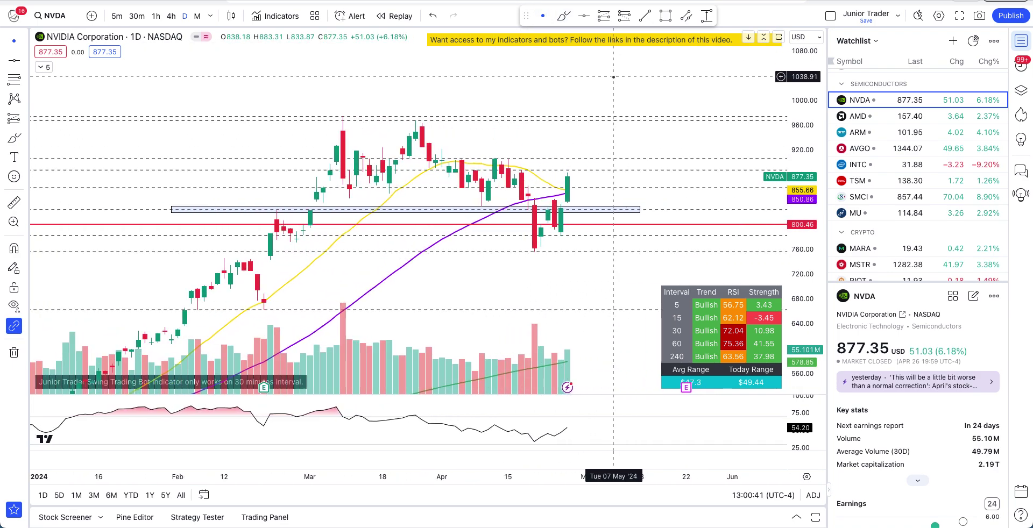
{"action": "scroll", "coordinate": [614, 77], "scroll_direction": "up", "scroll_amount": 1}
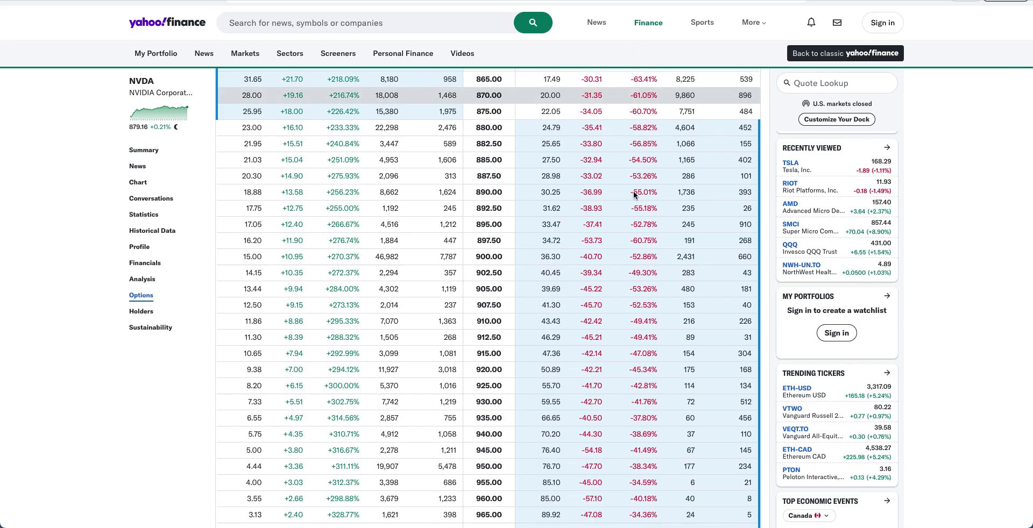
Find the 800 strike in Yahoo Finance's NVDA options chain and highlight its put's last price
{"action": "scroll", "coordinate": [635, 233], "scroll_direction": "up", "scroll_amount": 3}
{"action": "scroll", "coordinate": [635, 232], "scroll_direction": "up", "scroll_amount": 3}
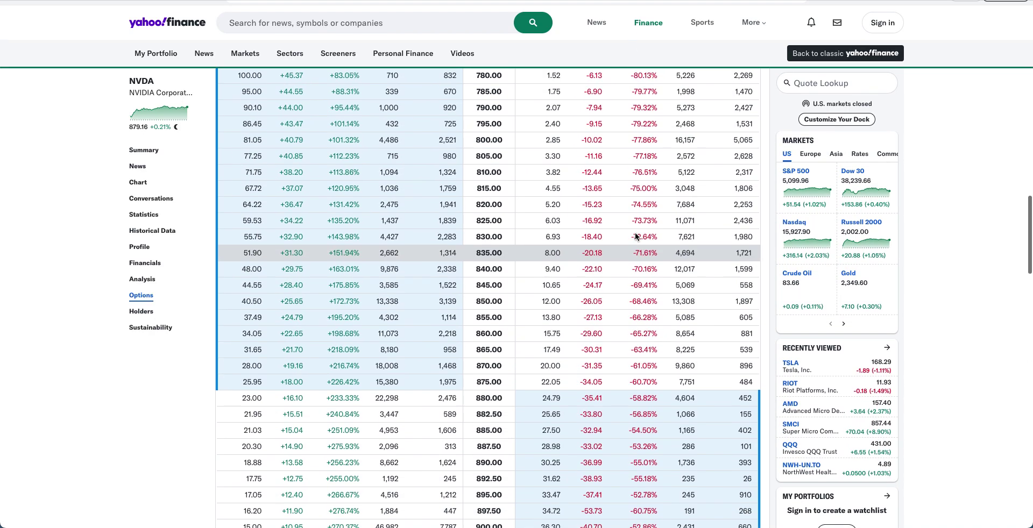
{"action": "left_click_drag", "start_coordinate": [563, 157], "coordinate": [526, 159]}
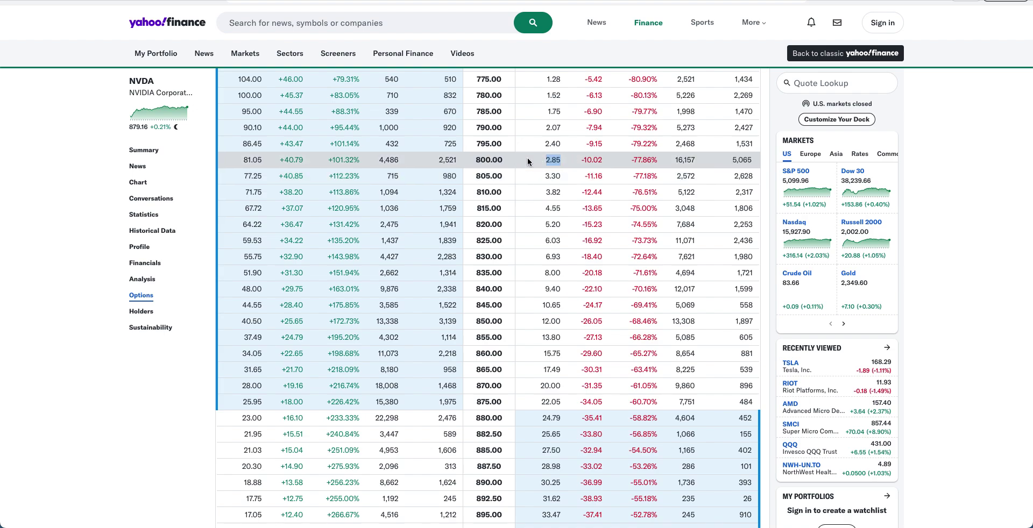
{"action": "left_click_drag", "start_coordinate": [555, 157], "coordinate": [544, 159]}
{"action": "left_click_drag", "start_coordinate": [561, 160], "coordinate": [545, 160]}
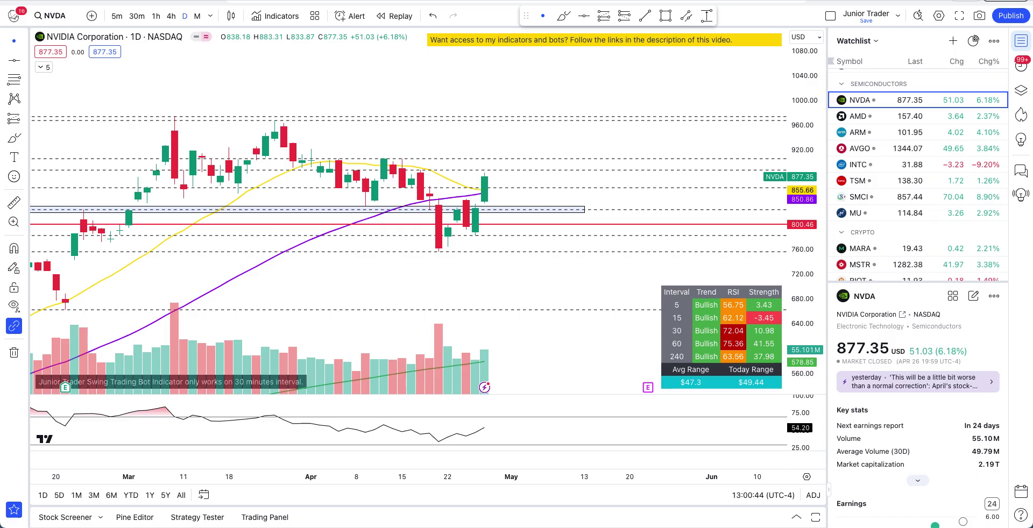
Brush a mark beside the latest daily candle near 815 and another from the April low into early May, and undo both
{"action": "scroll", "coordinate": [484, 298], "scroll_direction": "down", "scroll_amount": 5}
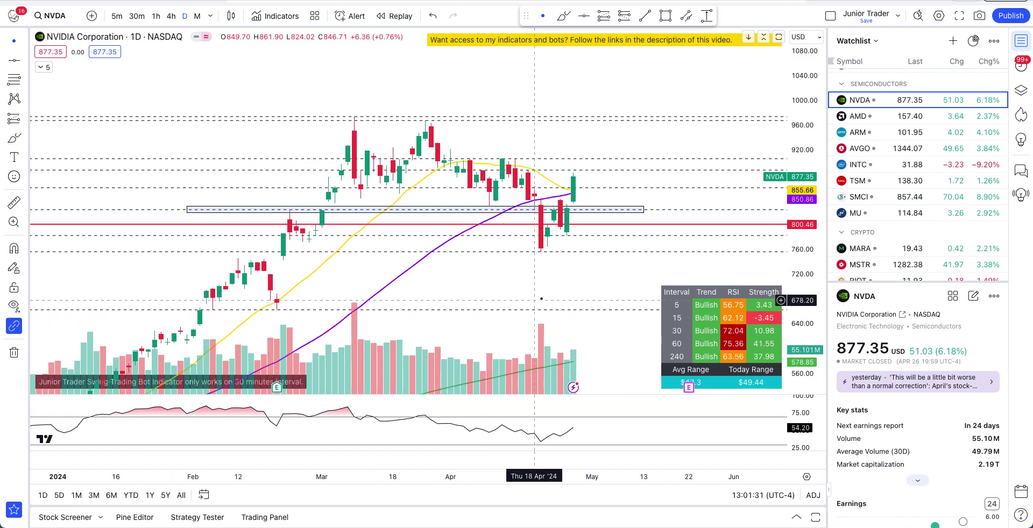
{"action": "scroll", "coordinate": [554, 294], "scroll_direction": "up", "scroll_amount": 3}
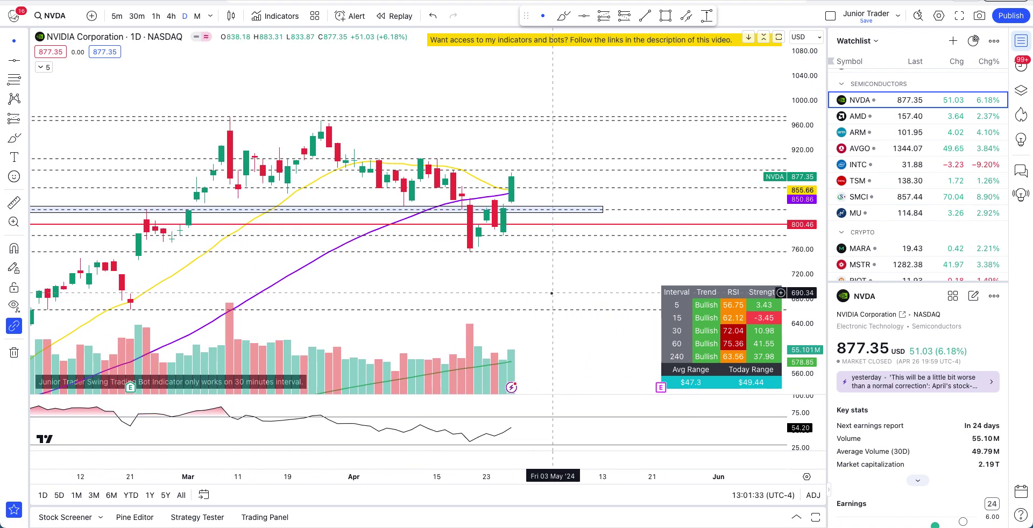
{"action": "left_click", "coordinate": [563, 15]}
{"action": "mouse_move", "coordinate": [517, 214]}
{"action": "left_mouse_down"}
{"action": "mouse_move", "coordinate": [534, 229]}
{"action": "mouse_move", "coordinate": [501, 230]}
{"action": "mouse_move", "coordinate": [515, 214]}
{"action": "left_mouse_up"}
{"action": "key", "text": "ctrl+z"}
{"action": "left_click_drag", "start_coordinate": [461, 252], "coordinate": [564, 150]}
{"action": "key", "text": "ctrl+z"}
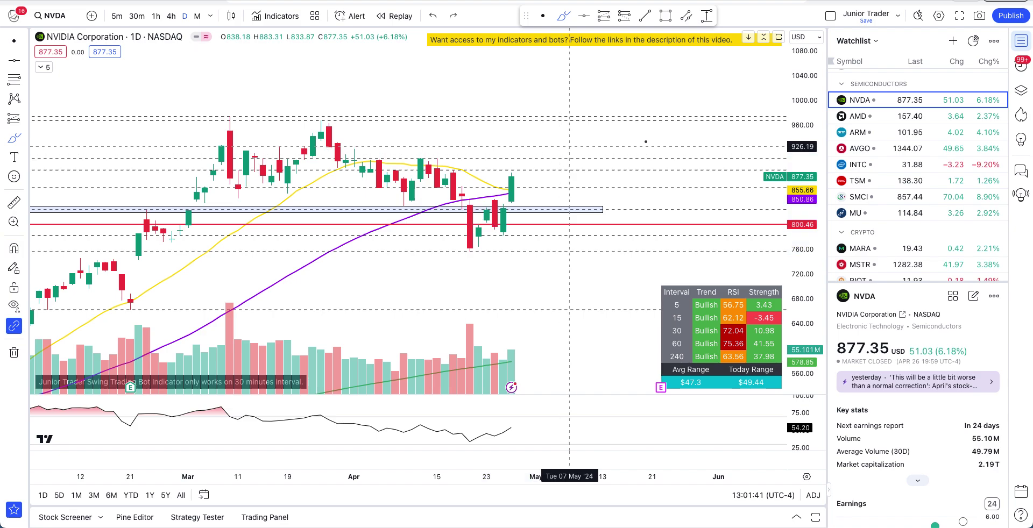
Brush a circle between about 765 and 805 in early May on the daily chart, and undo it
{"action": "left_click_drag", "start_coordinate": [806, 258], "coordinate": [807, 232]}
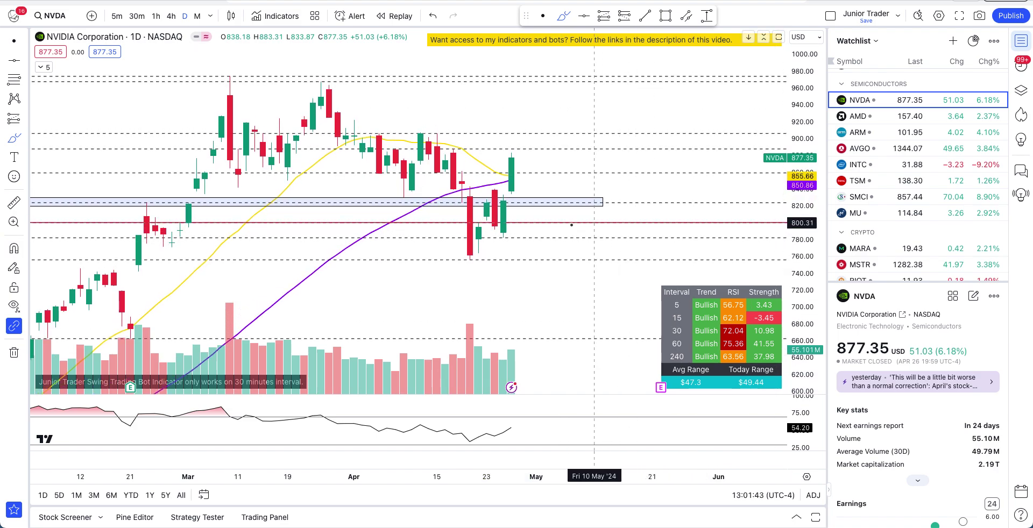
{"action": "mouse_move", "coordinate": [545, 203]}
{"action": "left_mouse_down"}
{"action": "mouse_move", "coordinate": [509, 201]}
{"action": "mouse_move", "coordinate": [570, 210]}
{"action": "mouse_move", "coordinate": [565, 224]}
{"action": "mouse_move", "coordinate": [535, 219]}
{"action": "left_mouse_up"}
{"action": "key", "text": "ctrl+z"}
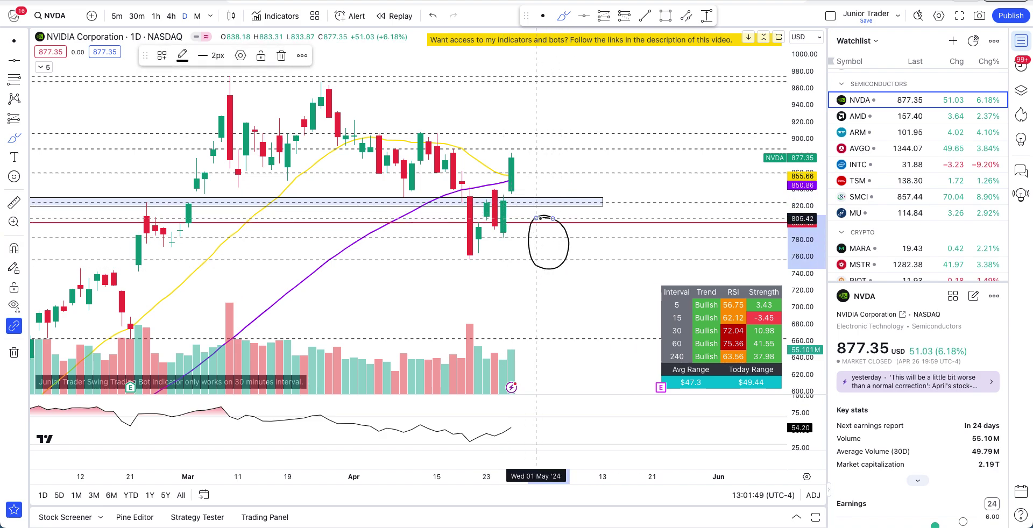
{"action": "key", "text": "ctrl+z"}
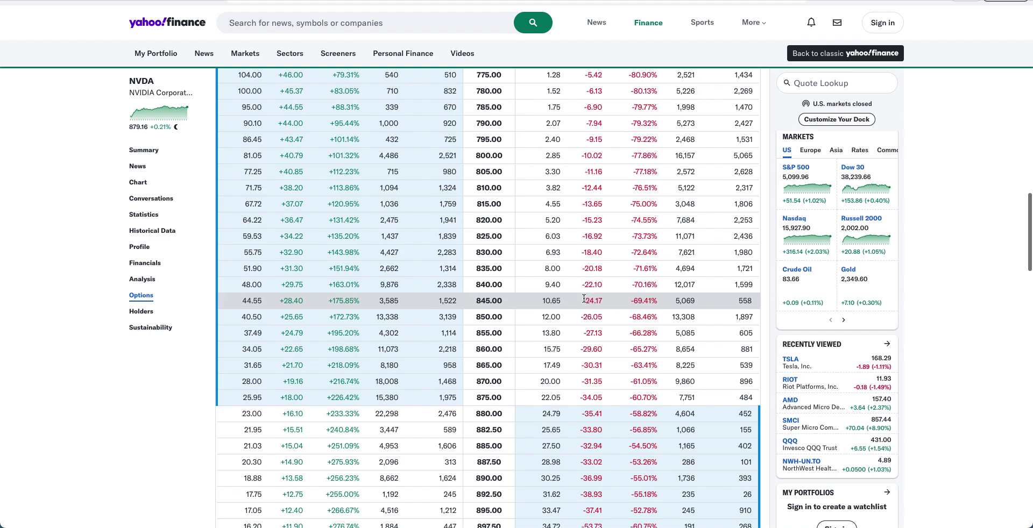
Switch to the 1-hour chart and delete the red horizontal line near 800
{"action": "scroll", "coordinate": [534, 318], "scroll_direction": "down", "scroll_amount": 1}
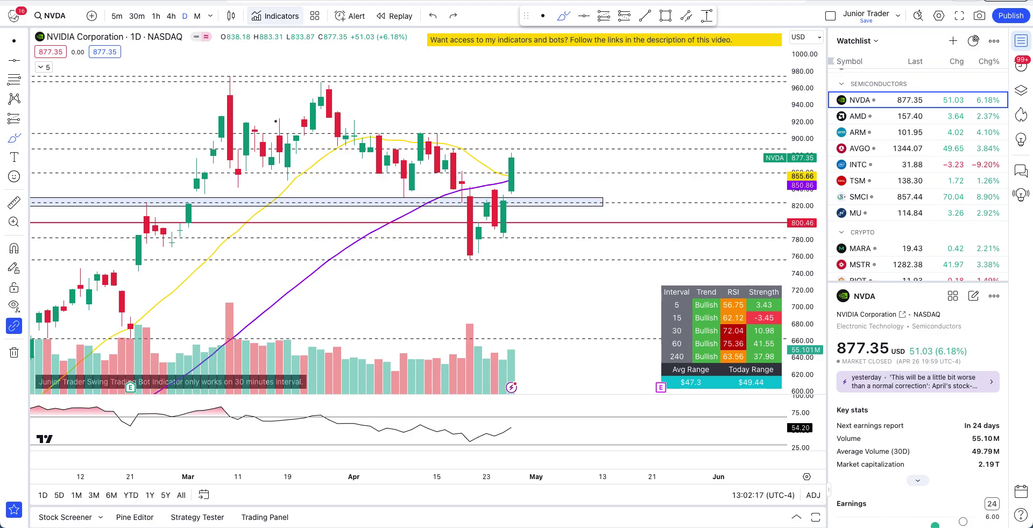
{"action": "left_click", "coordinate": [156, 23]}
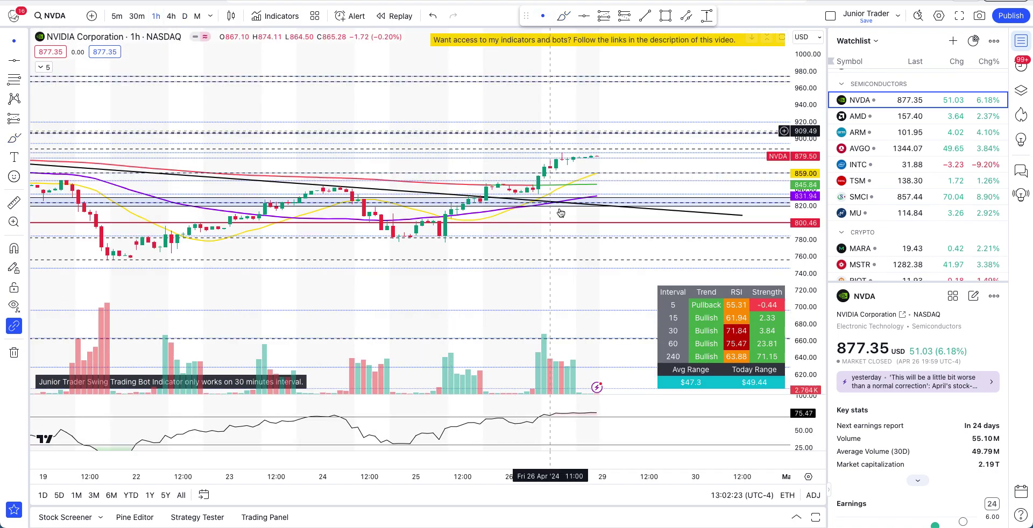
{"action": "left_click", "coordinate": [558, 222]}
{"action": "key", "text": "Delete"}
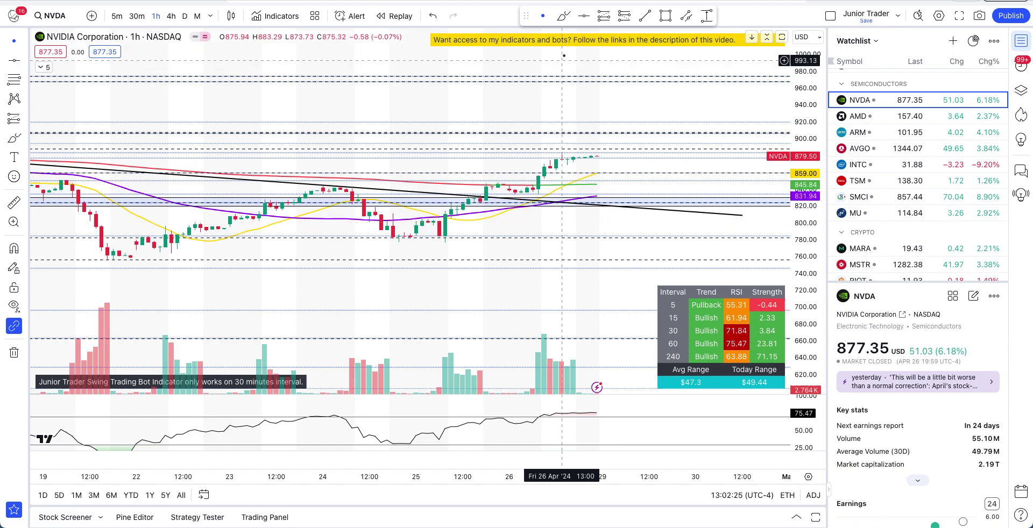
Brush a mark near 847 and a projected path dipping to about 850 and rising to about 900 by 30 April, and undo them
{"action": "left_click_drag", "start_coordinate": [542, 112], "coordinate": [515, 179]}
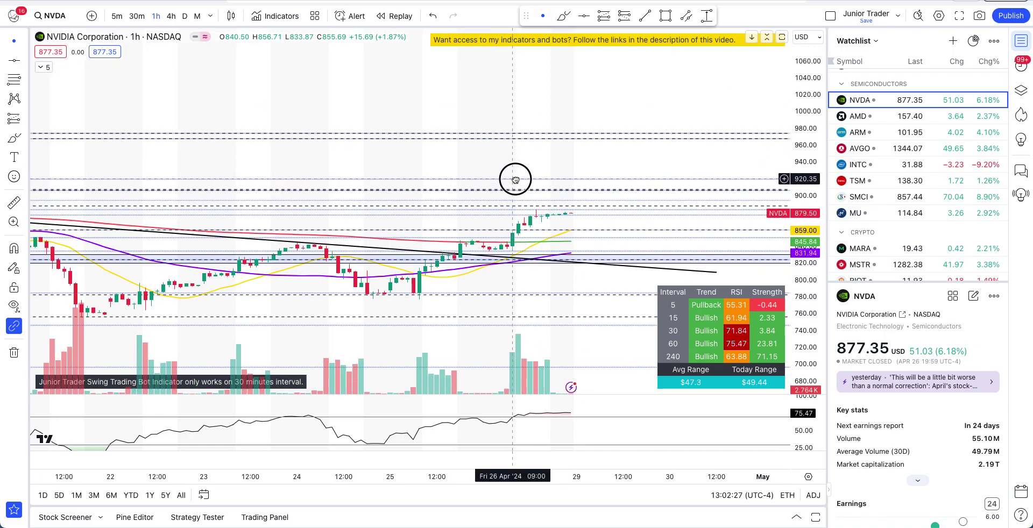
{"action": "left_click_drag", "start_coordinate": [804, 237], "coordinate": [803, 95]}
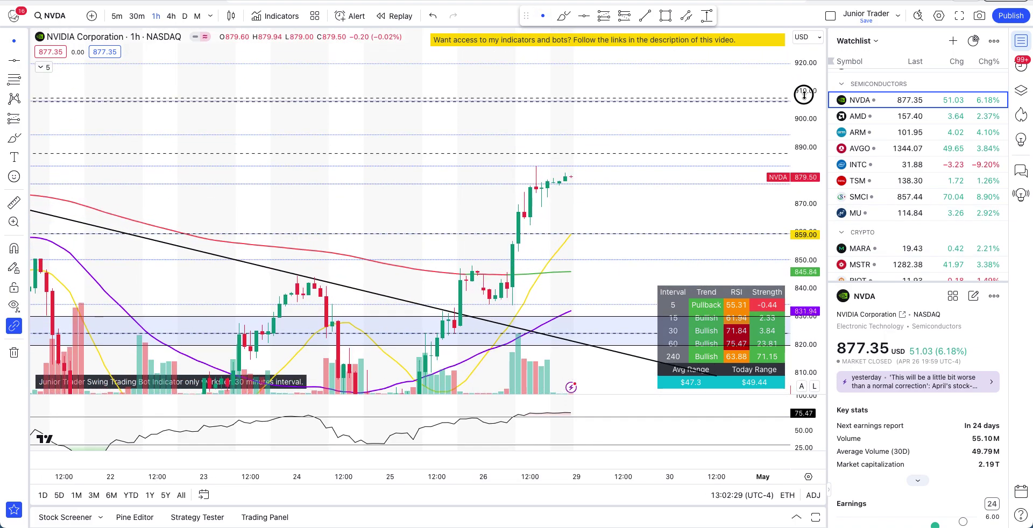
{"action": "left_click", "coordinate": [563, 16]}
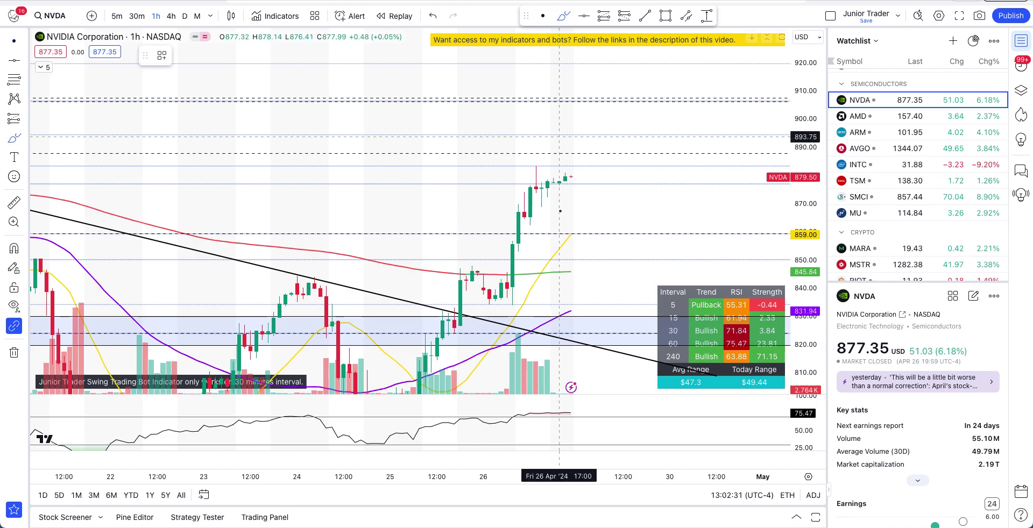
{"action": "left_click_drag", "start_coordinate": [576, 271], "coordinate": [549, 267]}
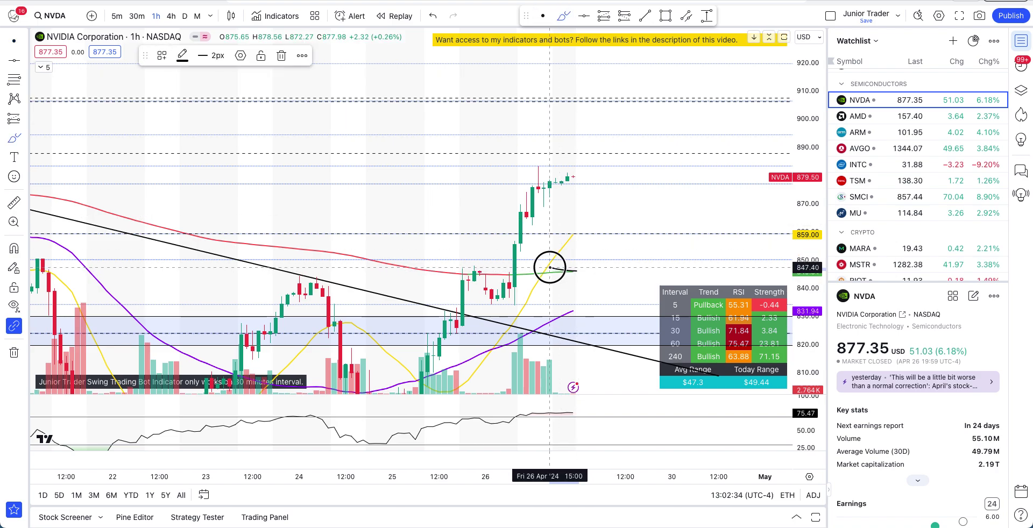
{"action": "mouse_move", "coordinate": [576, 316]}
{"action": "left_mouse_down"}
{"action": "mouse_move", "coordinate": [566, 216]}
{"action": "mouse_move", "coordinate": [593, 179]}
{"action": "mouse_move", "coordinate": [608, 184]}
{"action": "mouse_move", "coordinate": [572, 190]}
{"action": "mouse_move", "coordinate": [593, 269]}
{"action": "mouse_move", "coordinate": [677, 115]}
{"action": "left_mouse_up"}
{"action": "key", "text": "ctrl+z"}
{"action": "key", "text": "ctrl+z"}
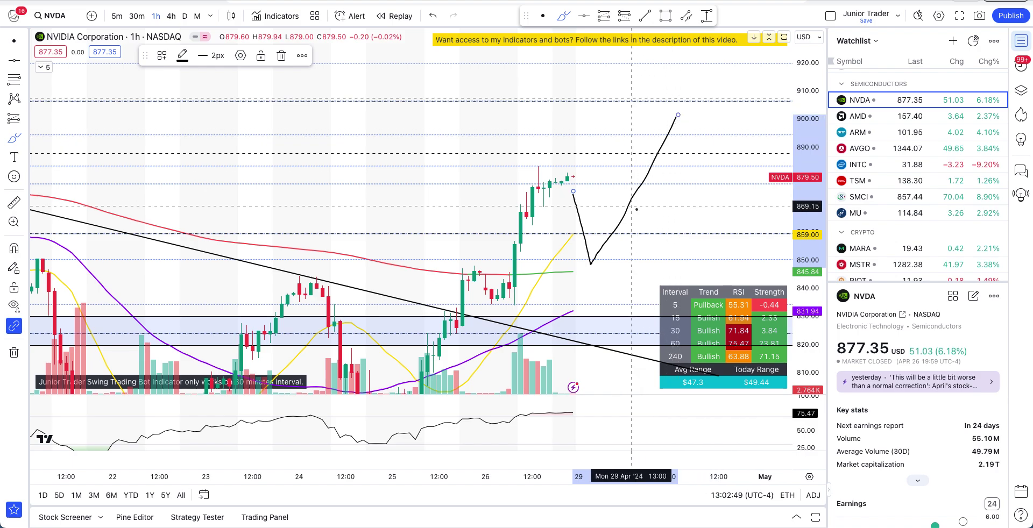
{"action": "key", "text": "ctrl+z"}
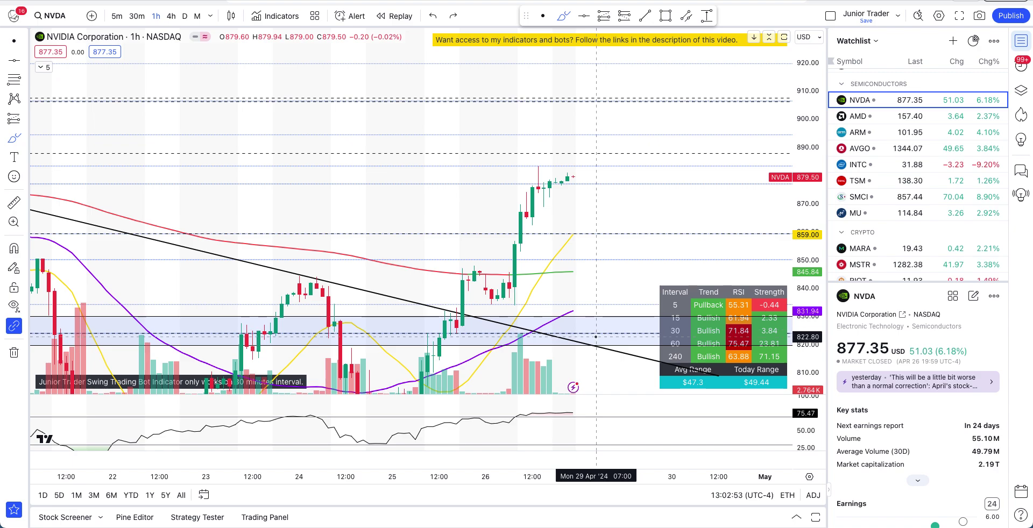
Brush a mark at about 824 between 26 and 29 April on the 1-hour chart, and undo it
{"action": "left_click_drag", "start_coordinate": [605, 334], "coordinate": [532, 332]}
{"action": "key", "text": "ctrl+z"}
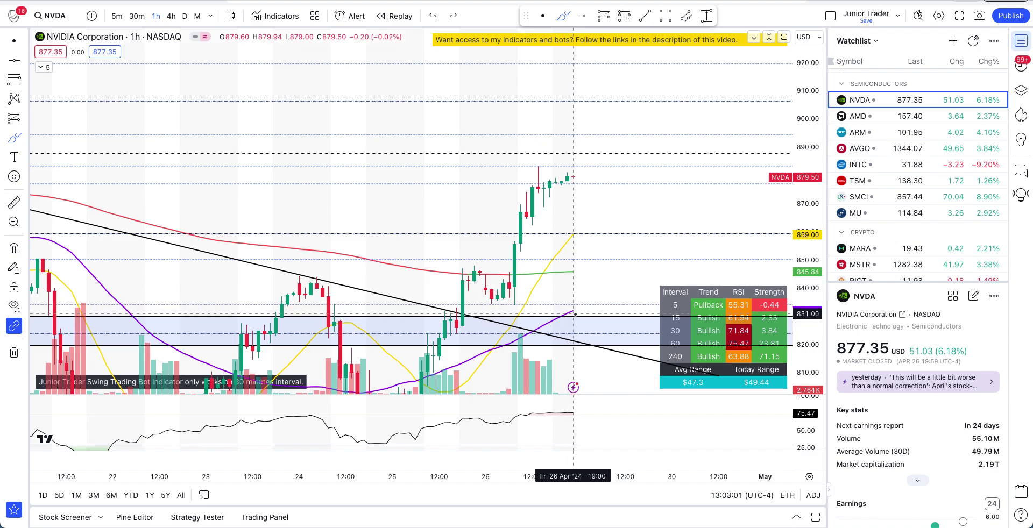
Switch to the daily chart and compress its price scale to cover the March highs and the April lows
{"action": "left_click", "coordinate": [185, 16]}
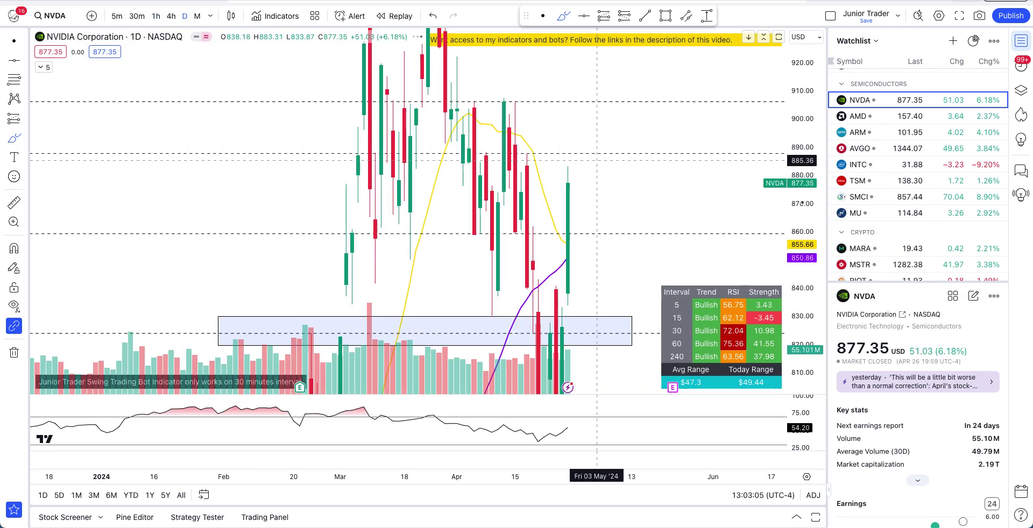
{"action": "left_click_drag", "start_coordinate": [808, 113], "coordinate": [788, 368]}
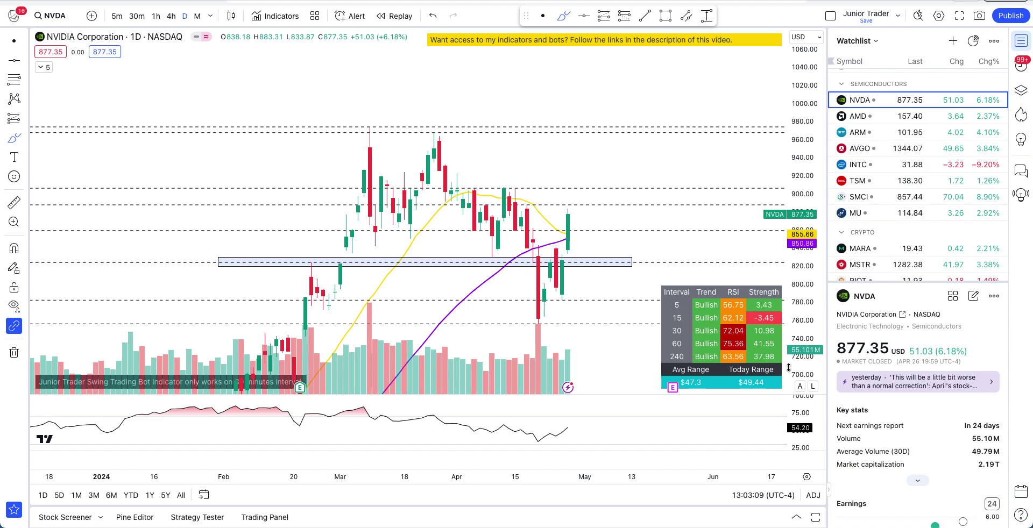
{"action": "scroll", "coordinate": [662, 215], "scroll_direction": "up", "scroll_amount": 5}
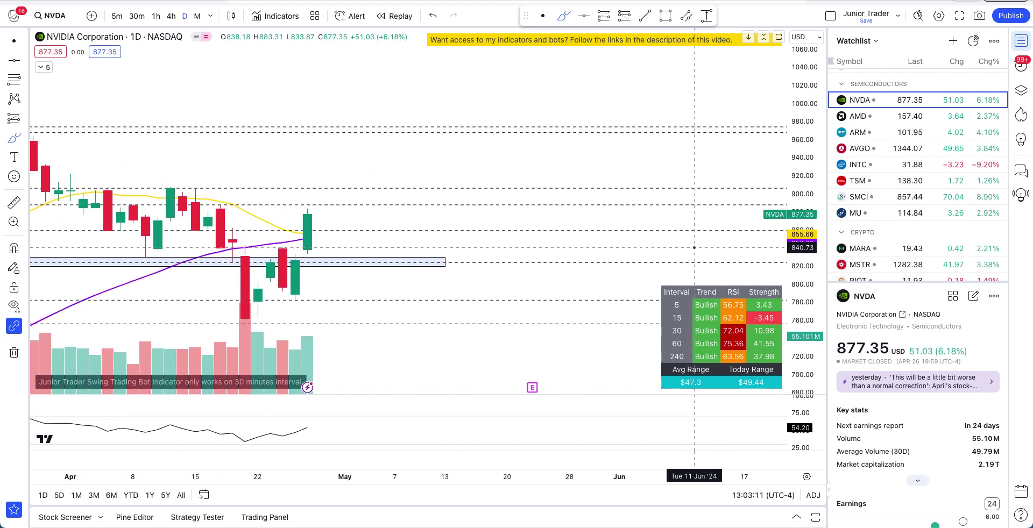
{"action": "left_click_drag", "start_coordinate": [434, 157], "coordinate": [680, 106]}
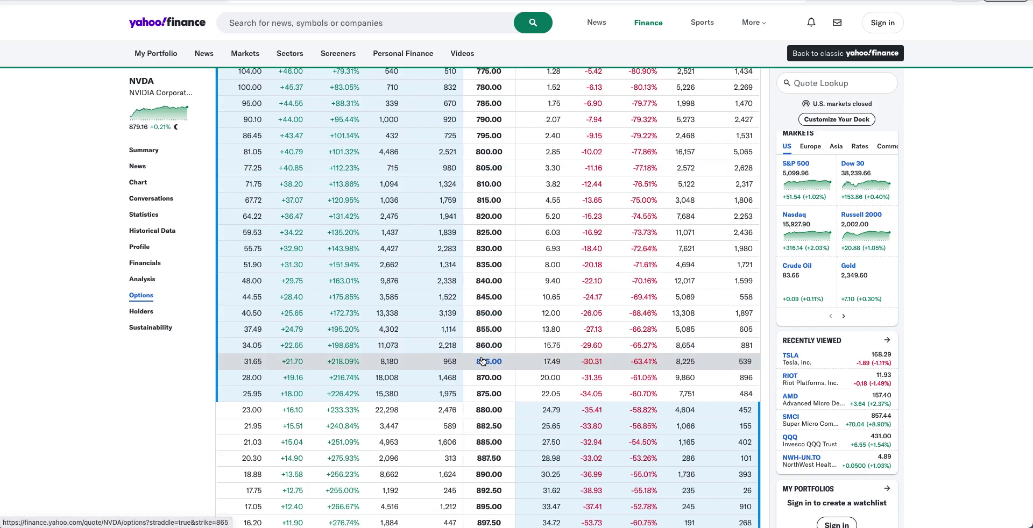
Switch to Yahoo Finance to review NVDA's calls and puts by strike, and return to the daily chart in TradingView to examine March and April candles
{"action": "scroll", "coordinate": [482, 361], "scroll_direction": "up", "scroll_amount": 20}
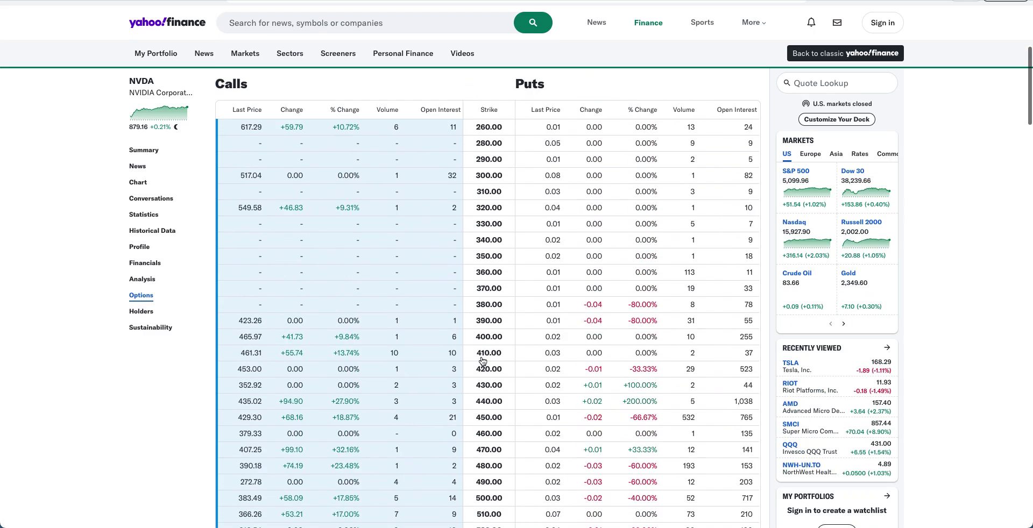
{"action": "scroll", "coordinate": [481, 356], "scroll_direction": "down", "scroll_amount": 3}
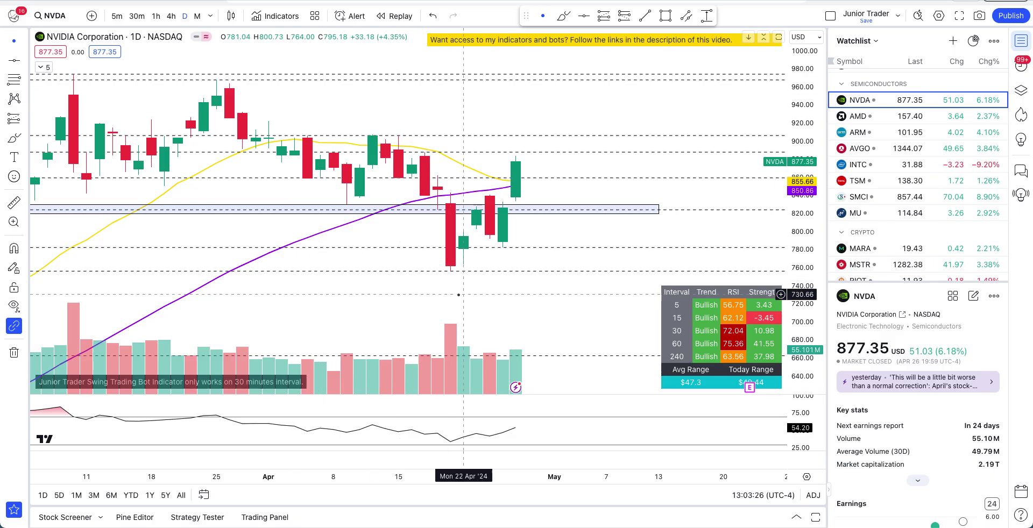
{"action": "scroll", "coordinate": [458, 295], "scroll_direction": "down", "scroll_amount": 3}
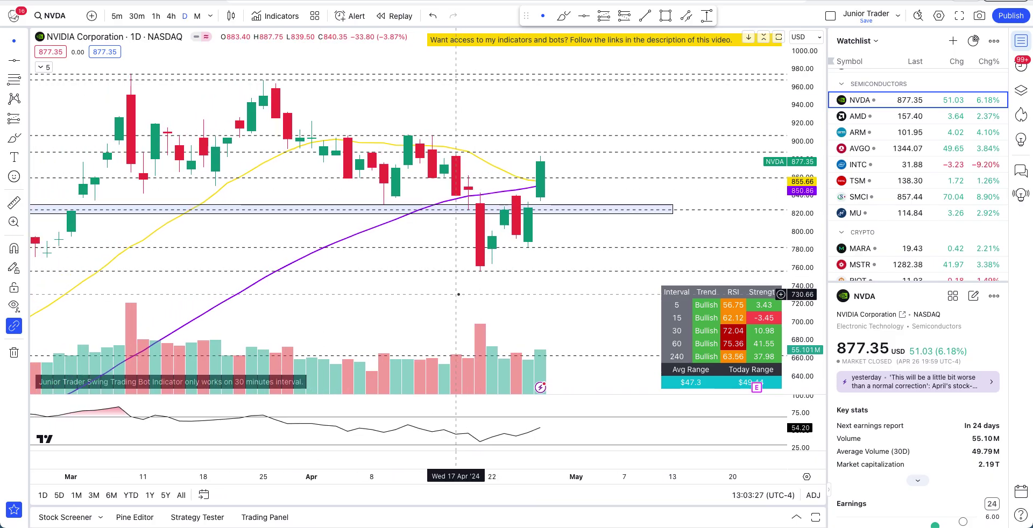